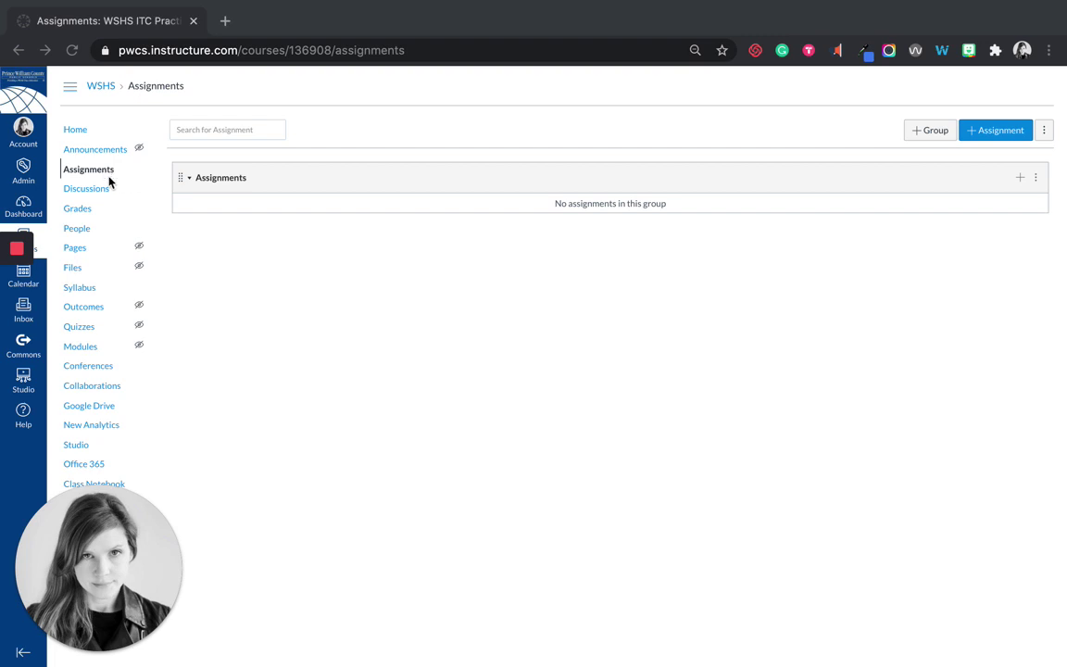
Add the Summartive and Formative assignment groups.
left_click(923, 136)
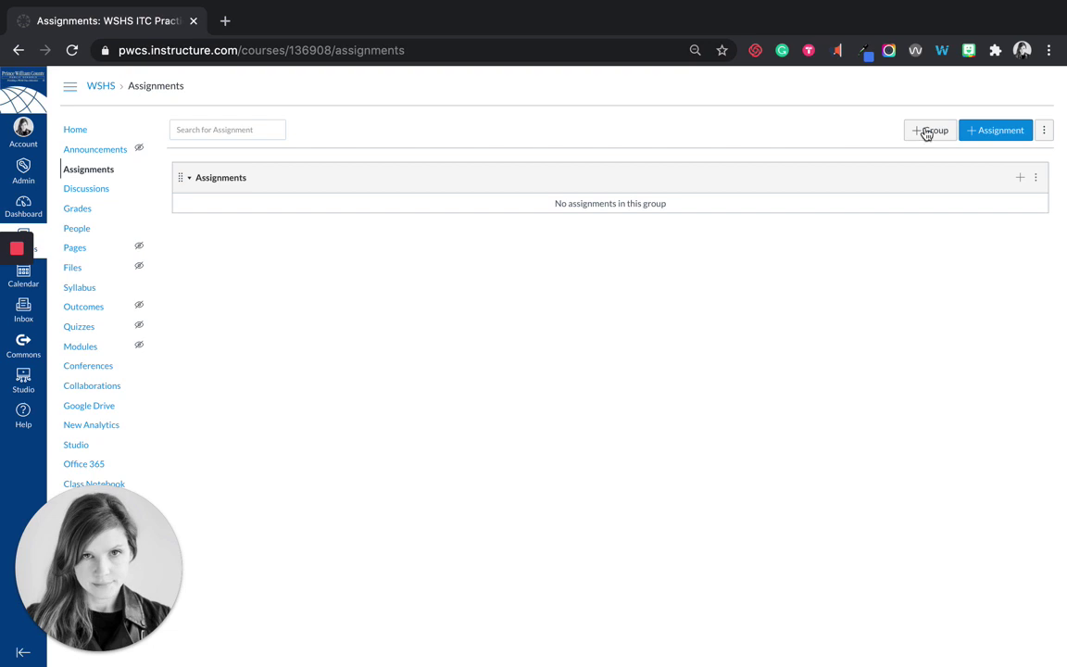
left_click(925, 136)
left_click(479, 356)
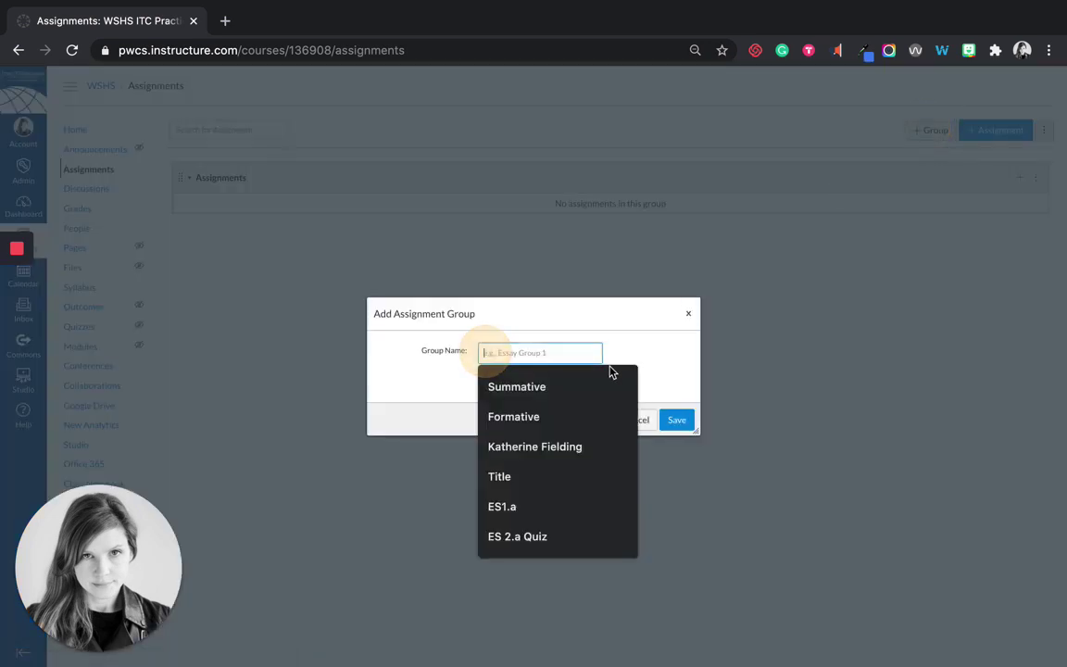
type("Summartive")
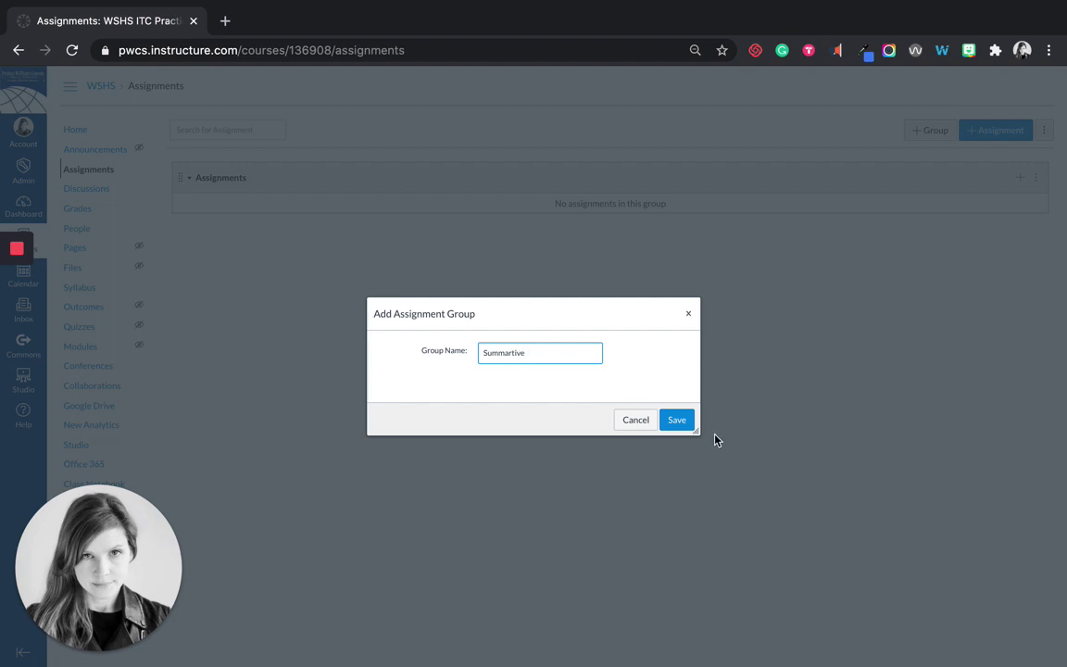
left_click(676, 423)
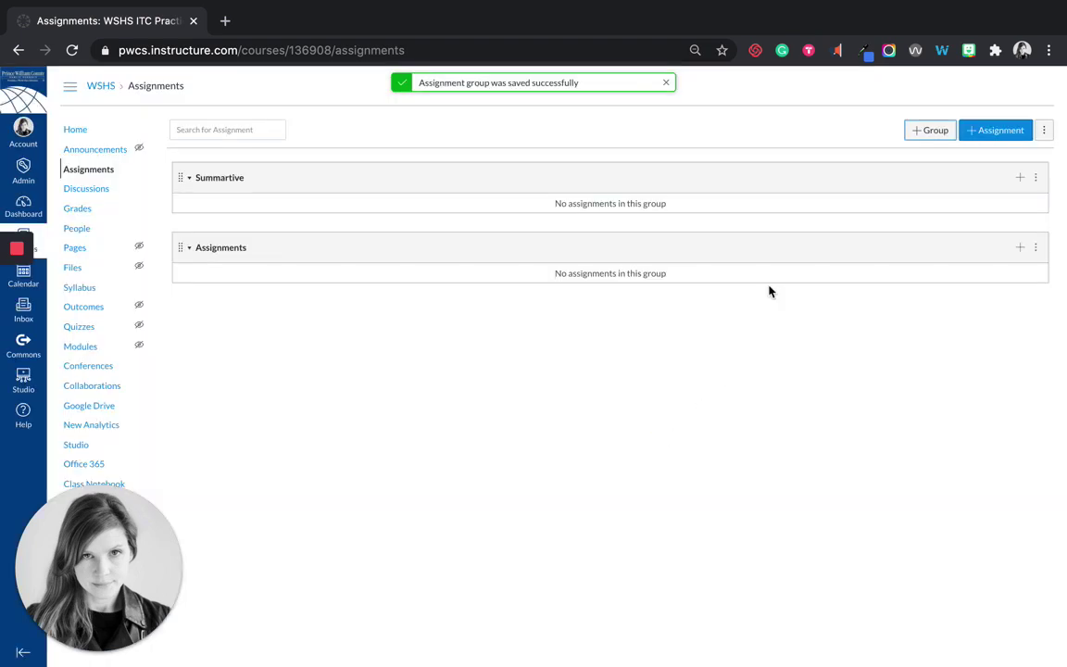
left_click(934, 135)
left_click(528, 352)
type("Fo")
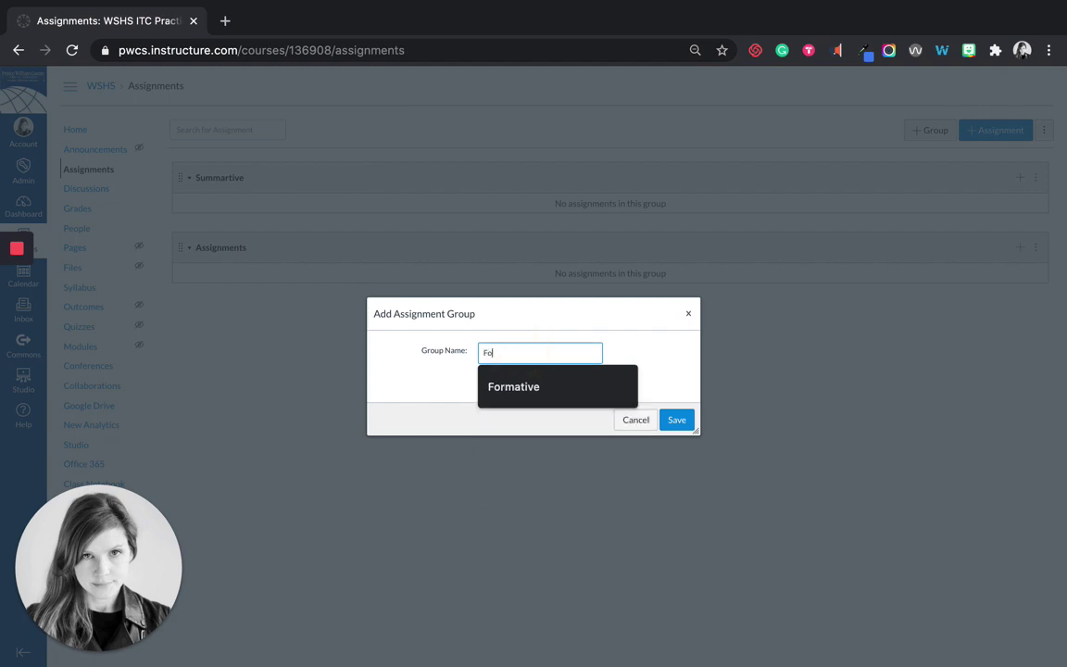
type("rmative")
left_click(674, 421)
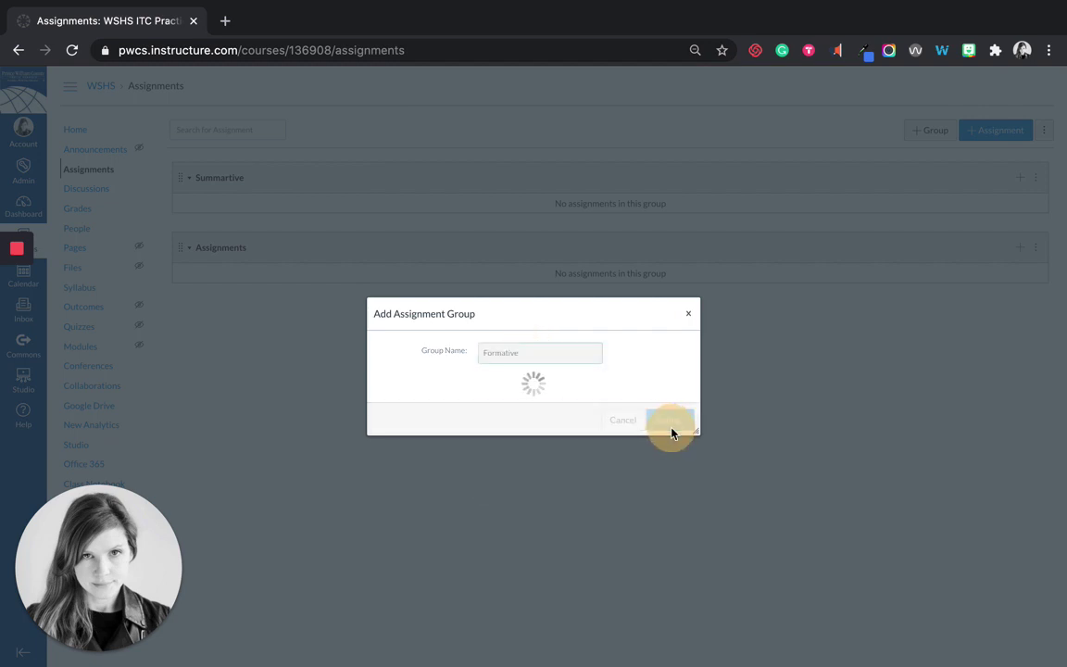
Add a third assignment group named Informative.
left_click(933, 129)
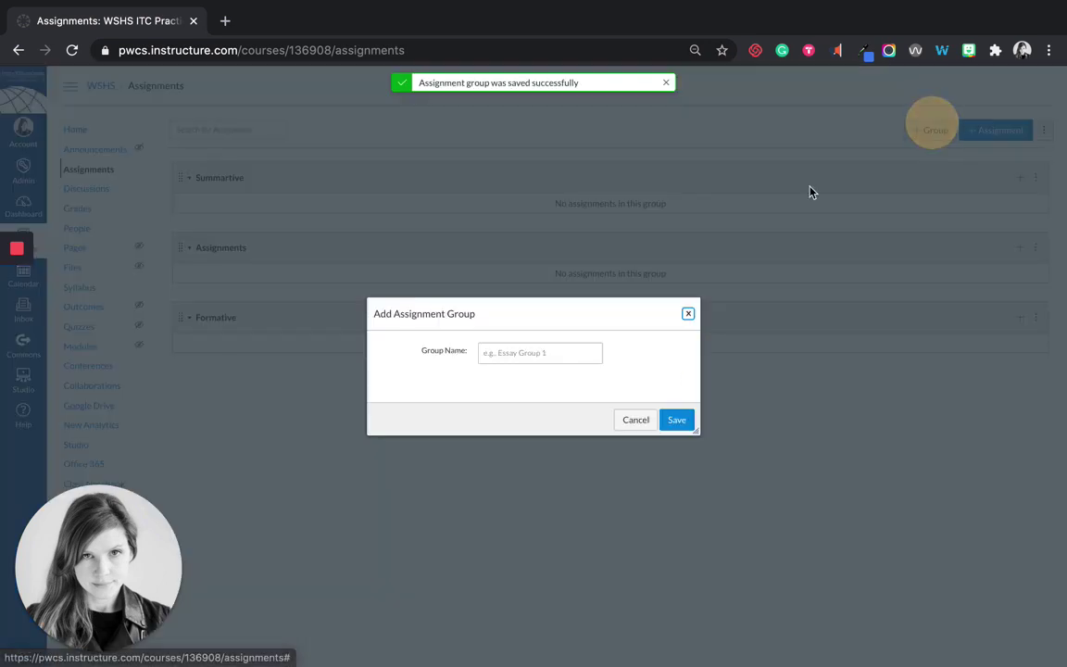
left_click(529, 353)
type("INe")
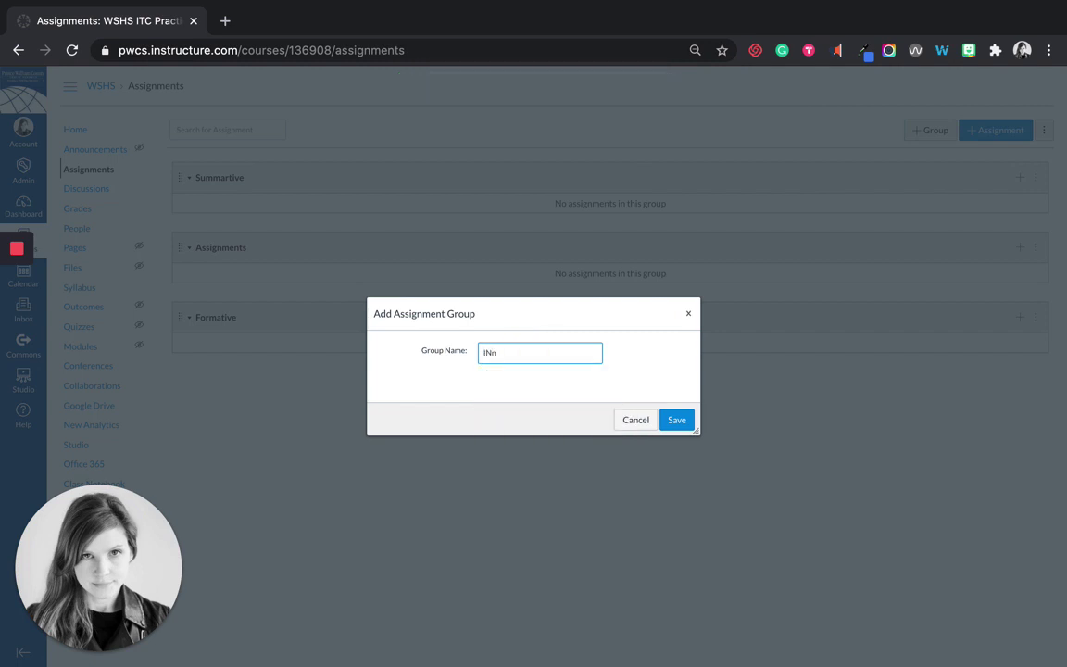
key("BackSpace")
key("BackSpace")
type("nfor")
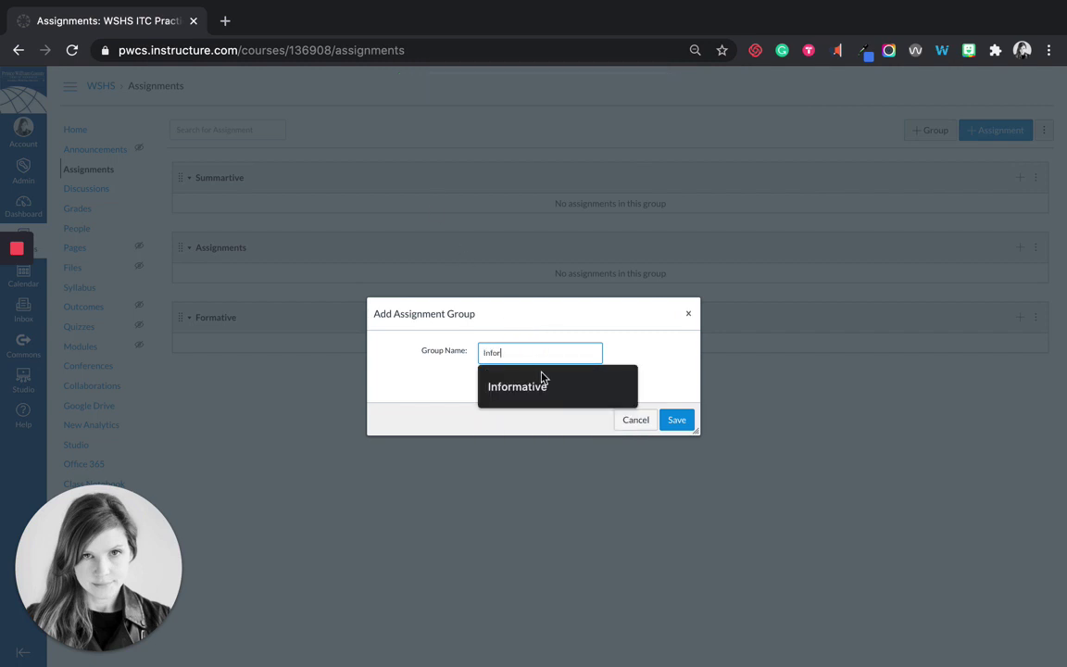
left_click(543, 386)
left_click(677, 421)
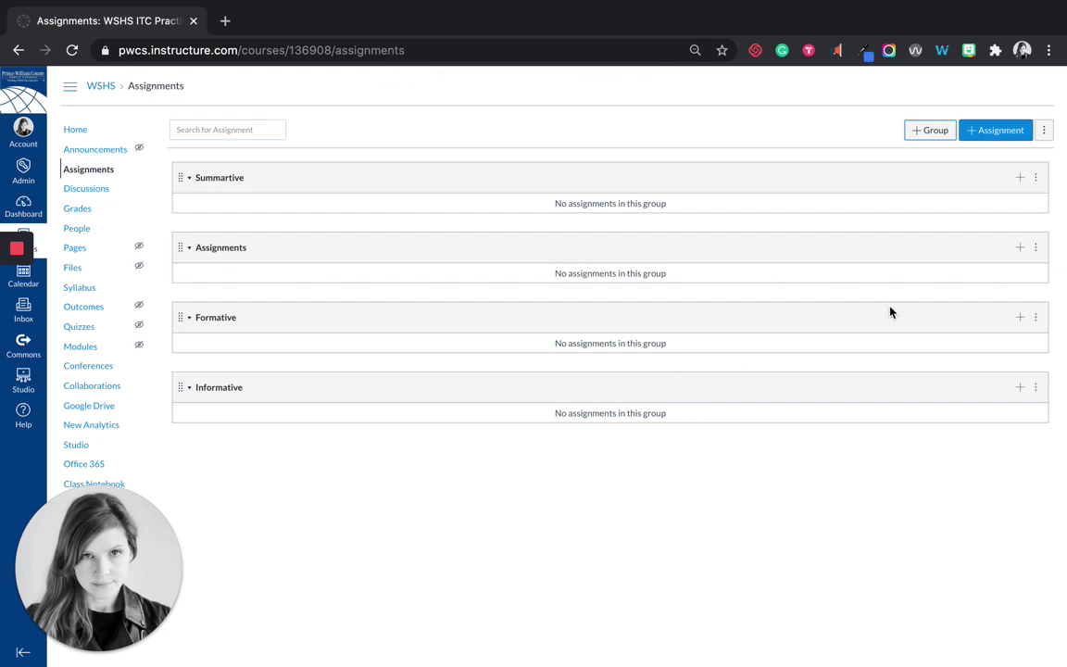
Delete the default Assignments group and confirm the deletion.
left_click(1036, 248)
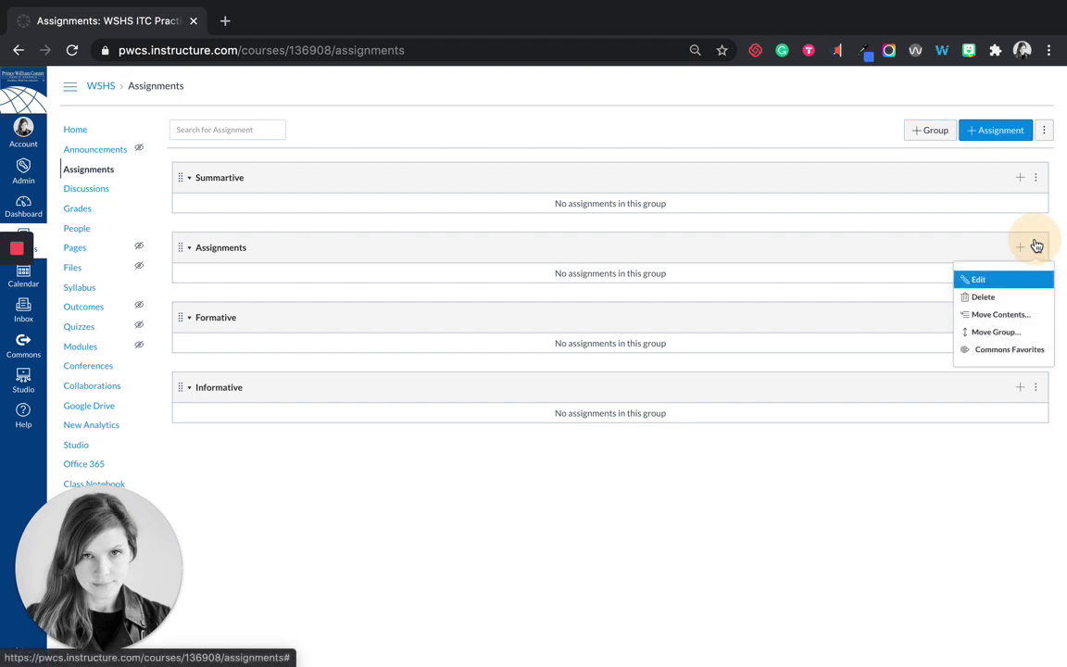
left_click(1020, 297)
left_click(688, 150)
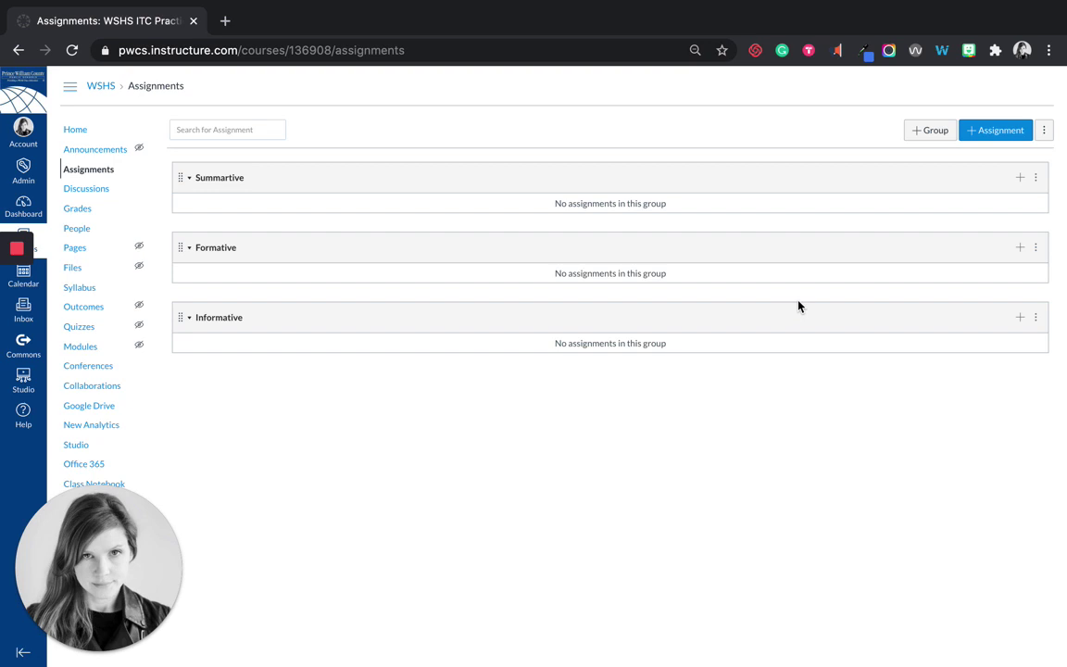
Create an assignment named 'Practice' described as 'Resource, Supporting Documents, Videos'.
left_click(984, 137)
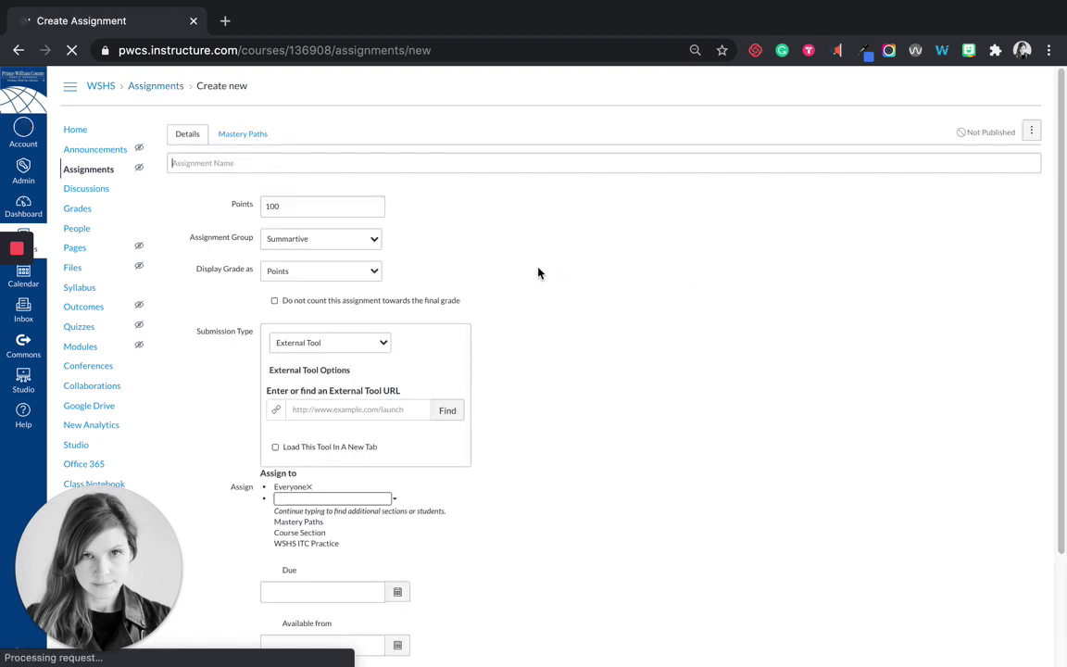
left_click(408, 162)
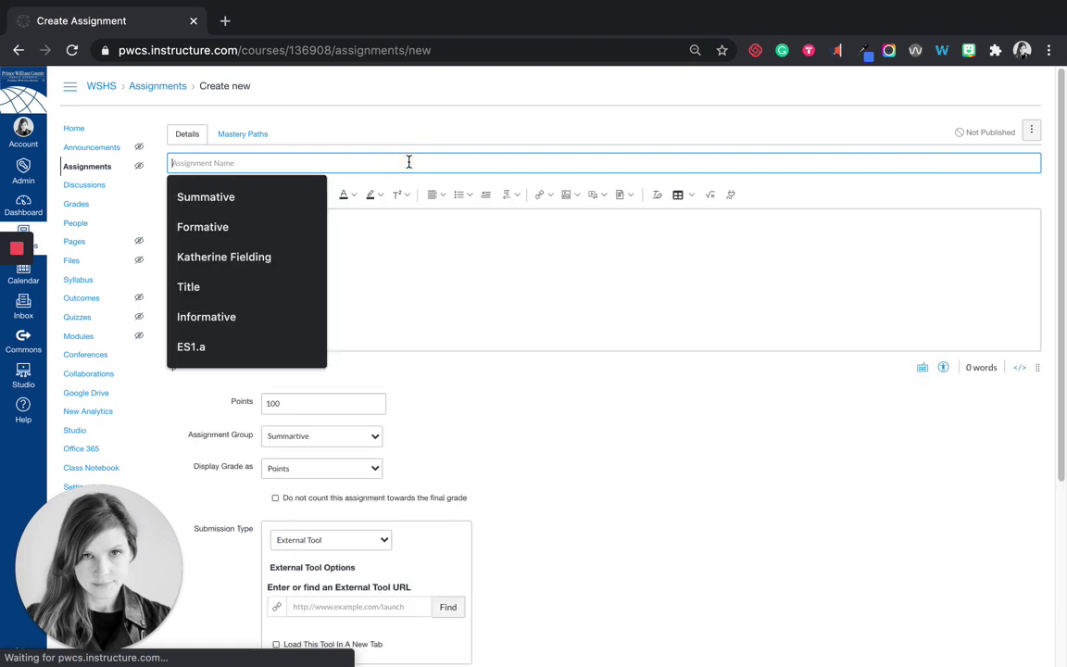
type("Practice")
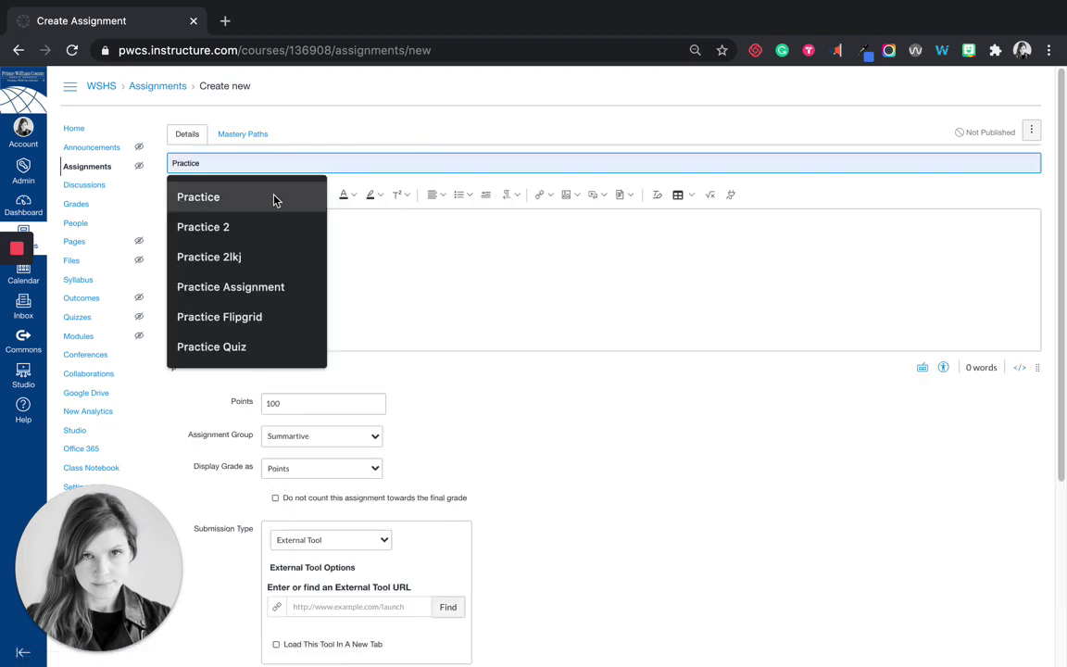
left_click(275, 198)
left_click(303, 241)
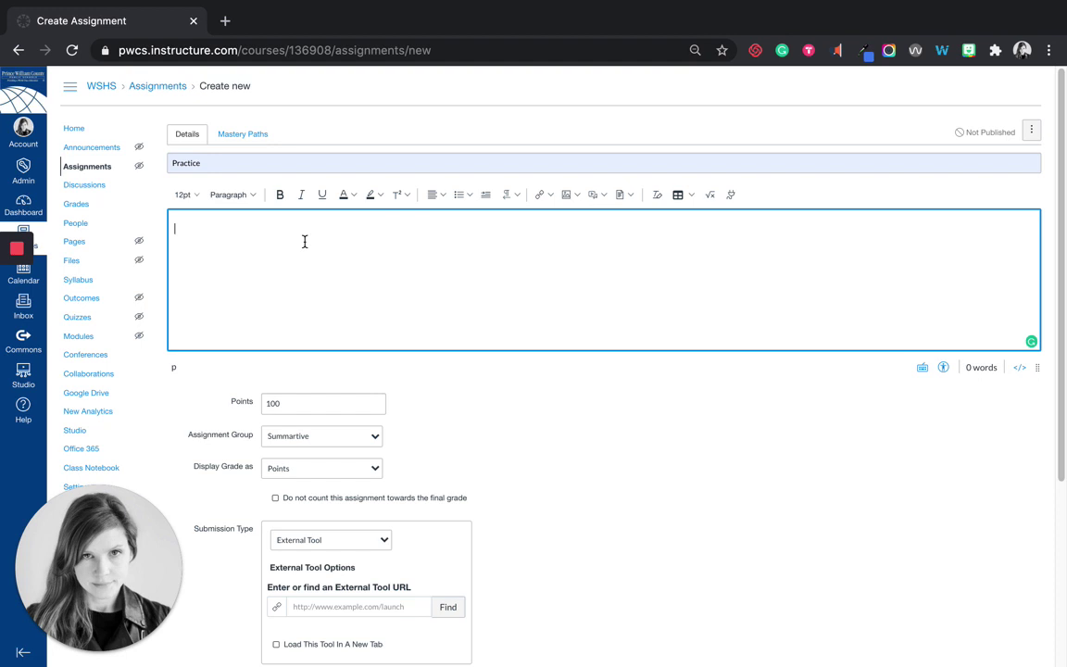
type("Resource, Supporting Documents, Videos")
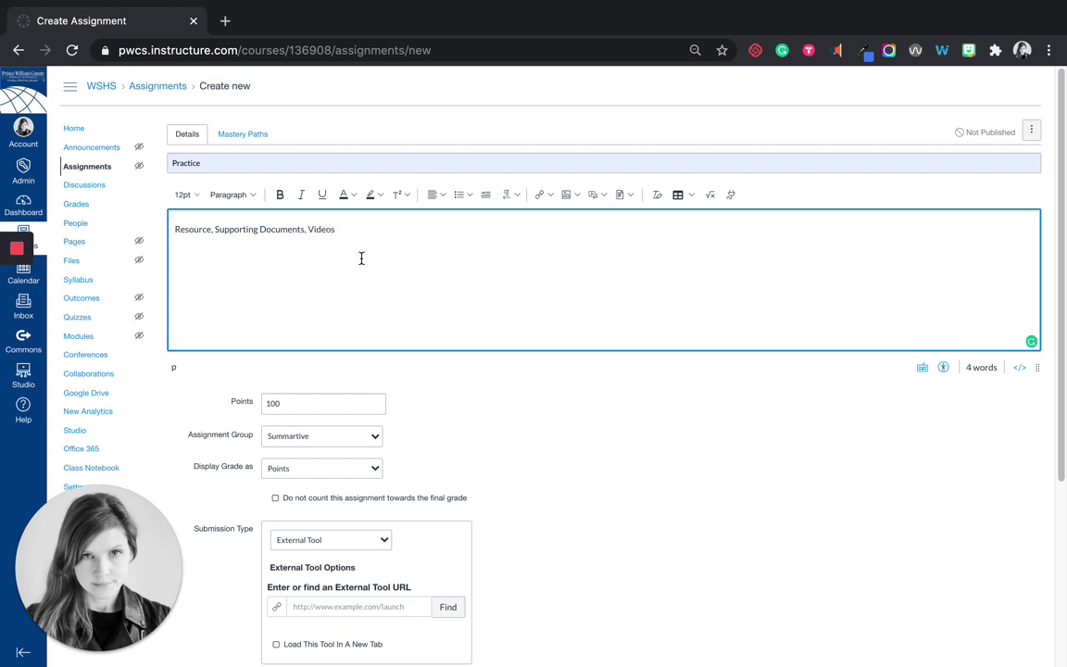
scroll(361, 259, "down", 3)
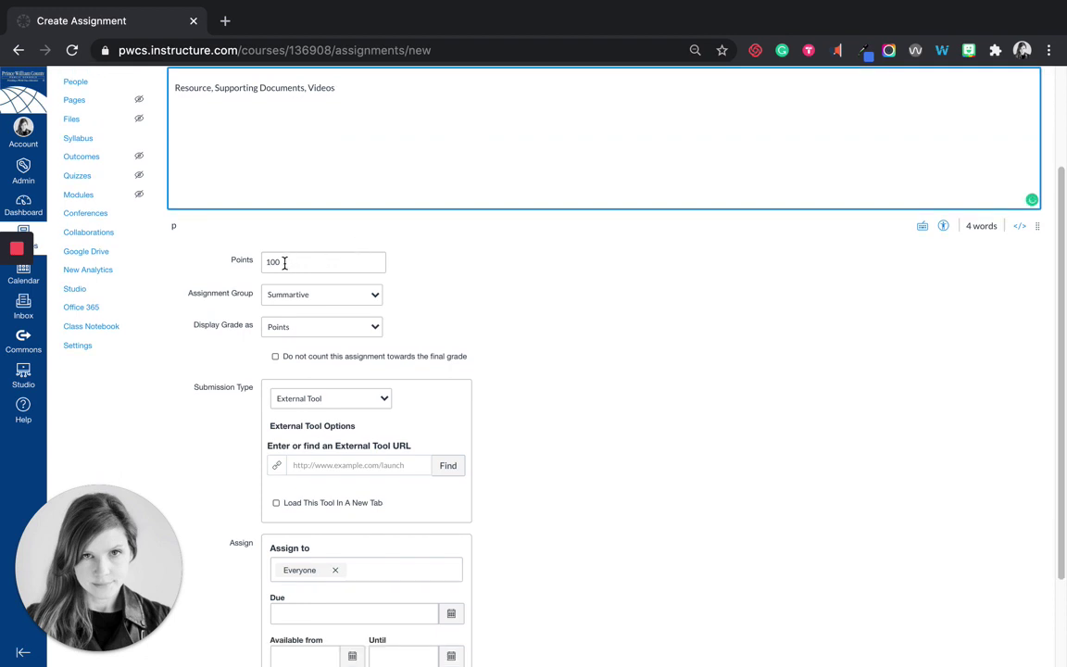
left_click(357, 301)
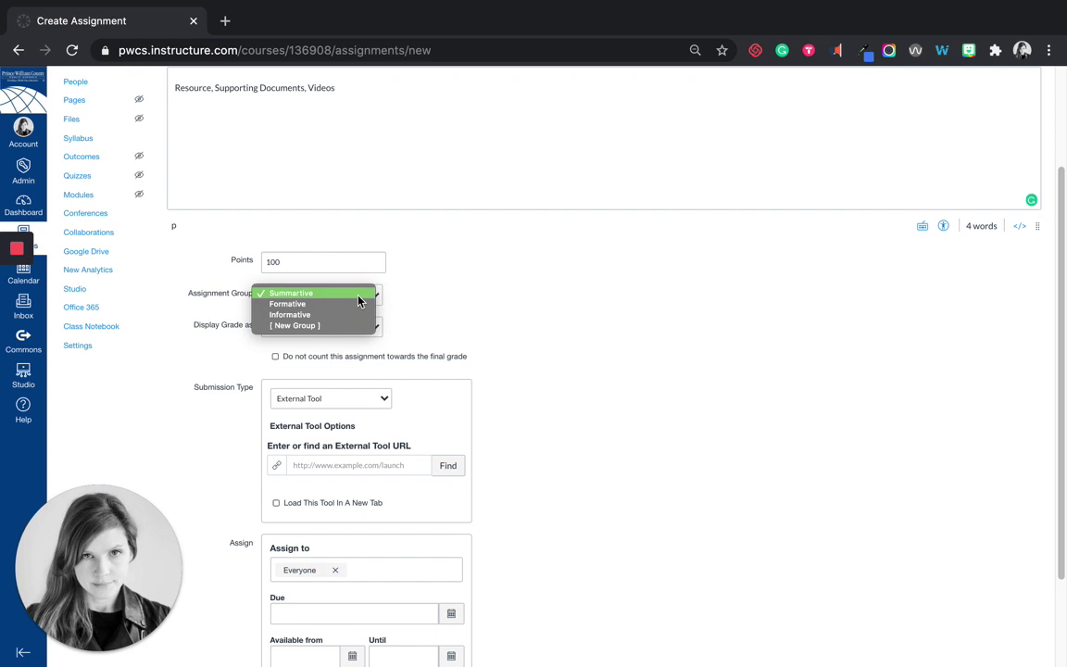
left_click(360, 294)
left_click(359, 330)
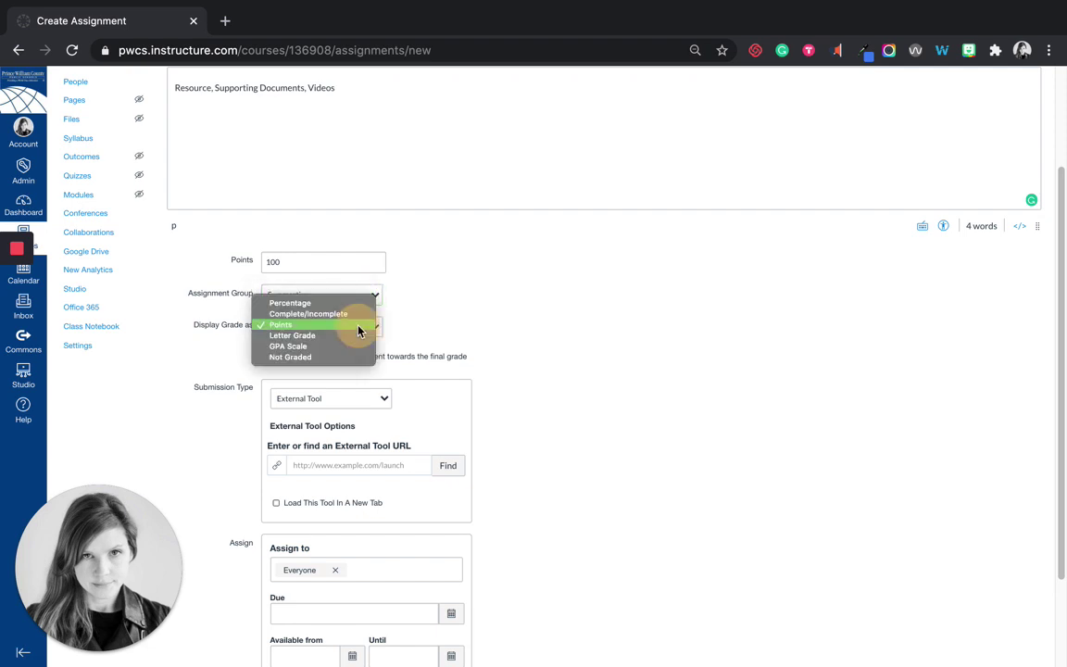
left_click(360, 326)
scroll(279, 336, "down", 1)
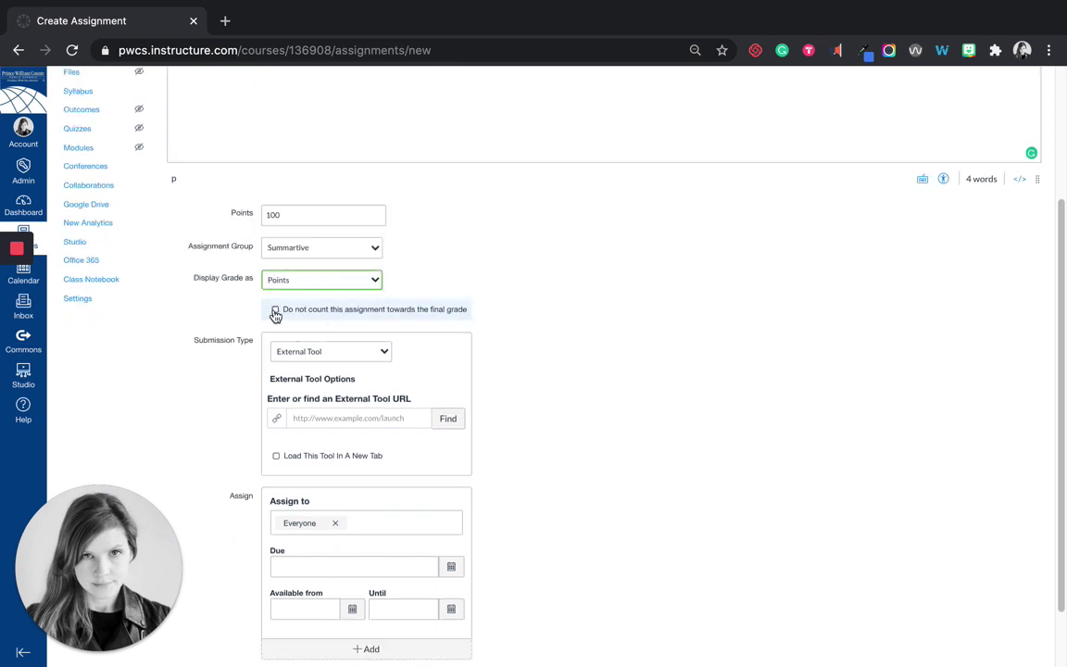
Try No Submission, then set the submission type to Online.
left_click(376, 352)
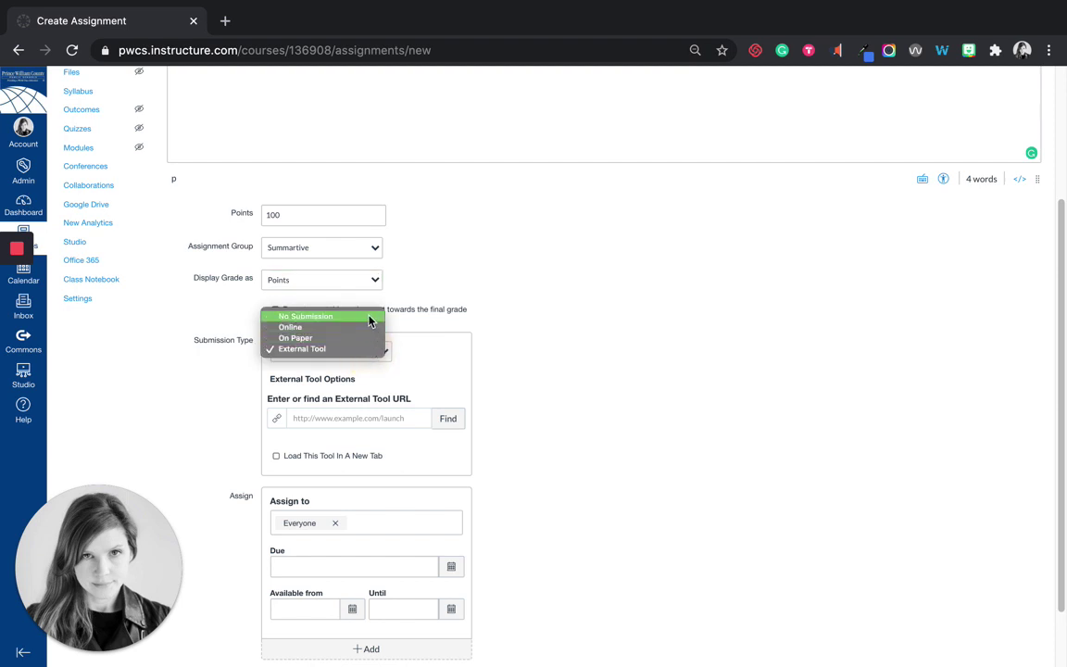
left_click(368, 318)
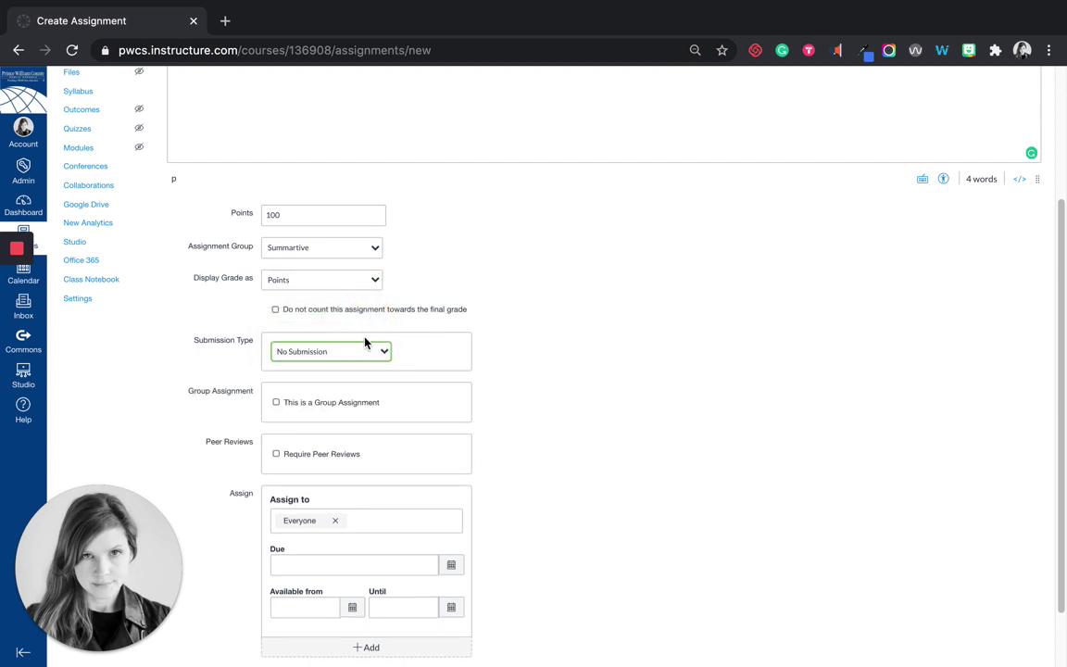
left_click(368, 360)
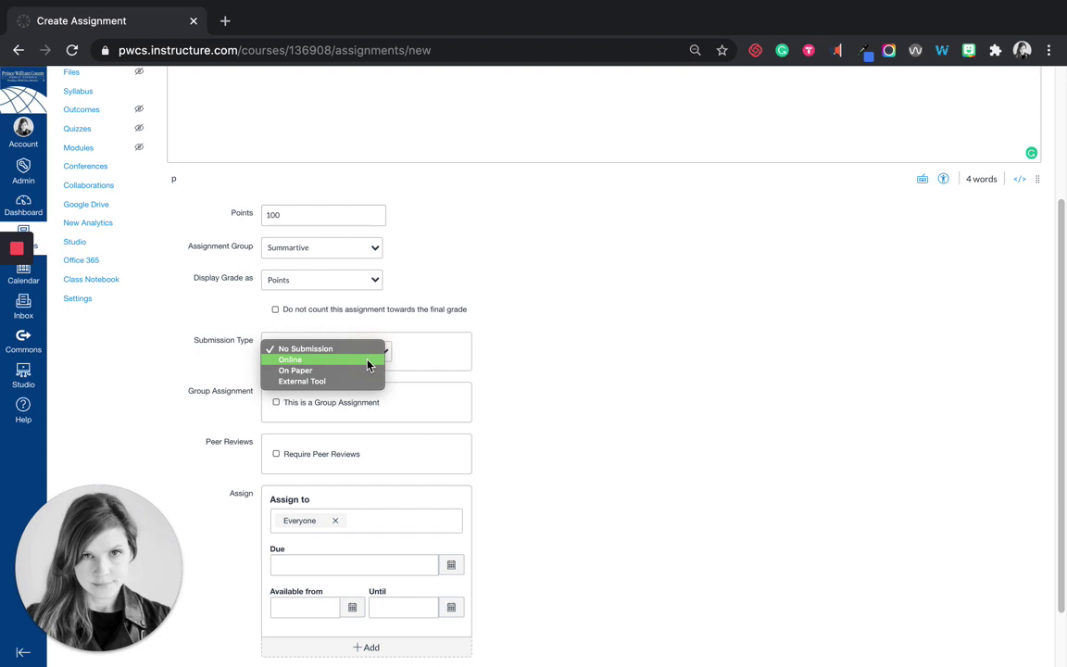
left_click(365, 369)
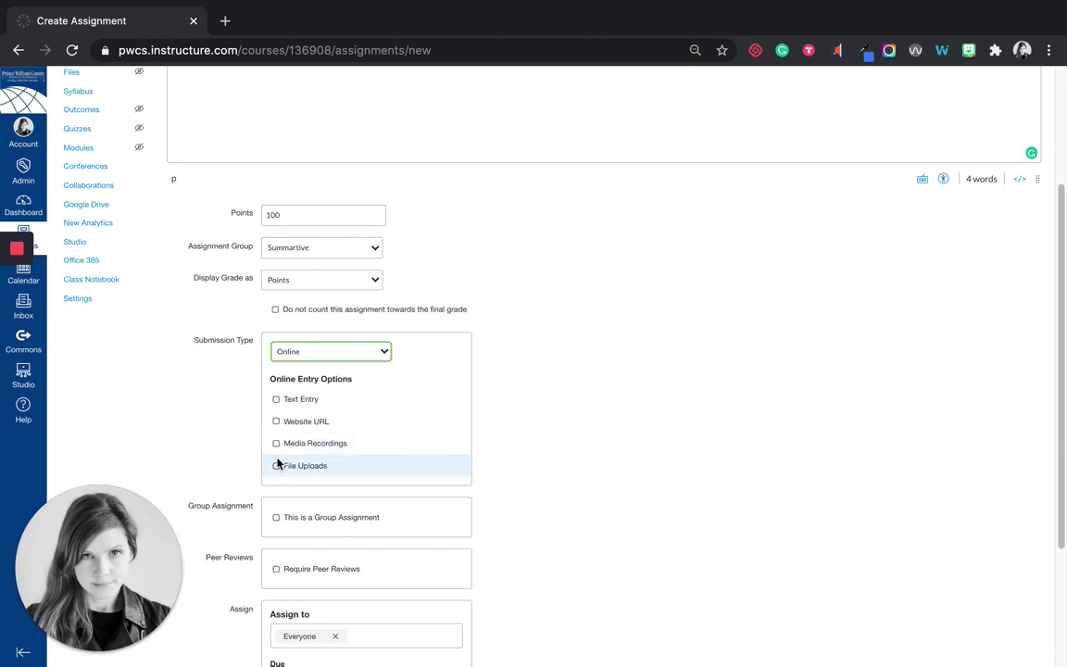
Allow file upload submissions restricted to the pdf extension.
left_click(277, 466)
left_click(287, 487)
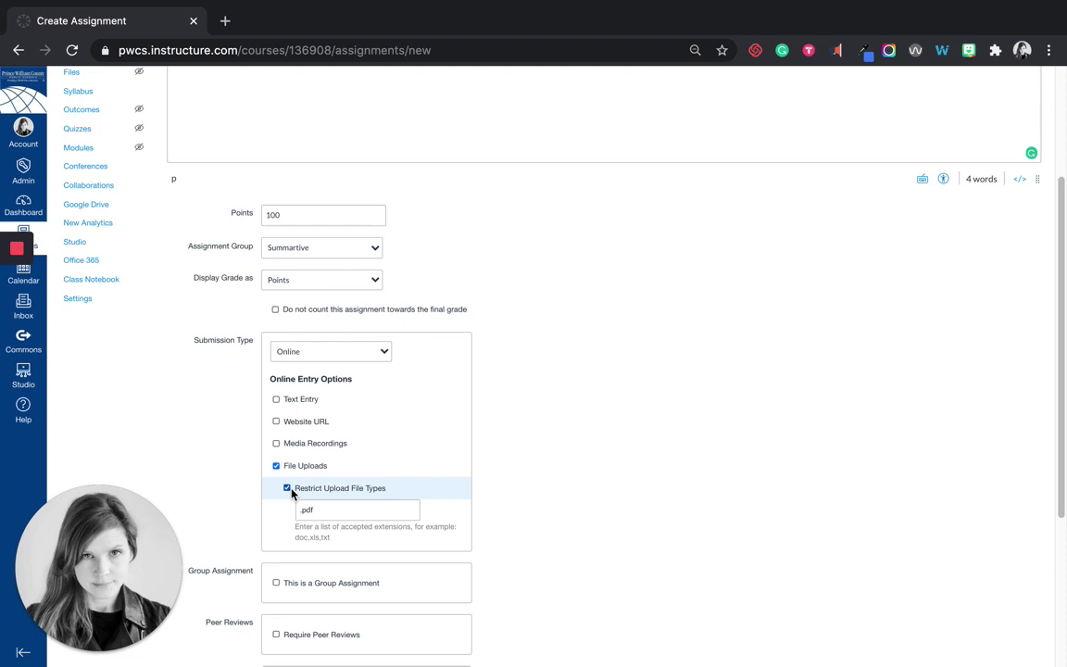
double_click(314, 509)
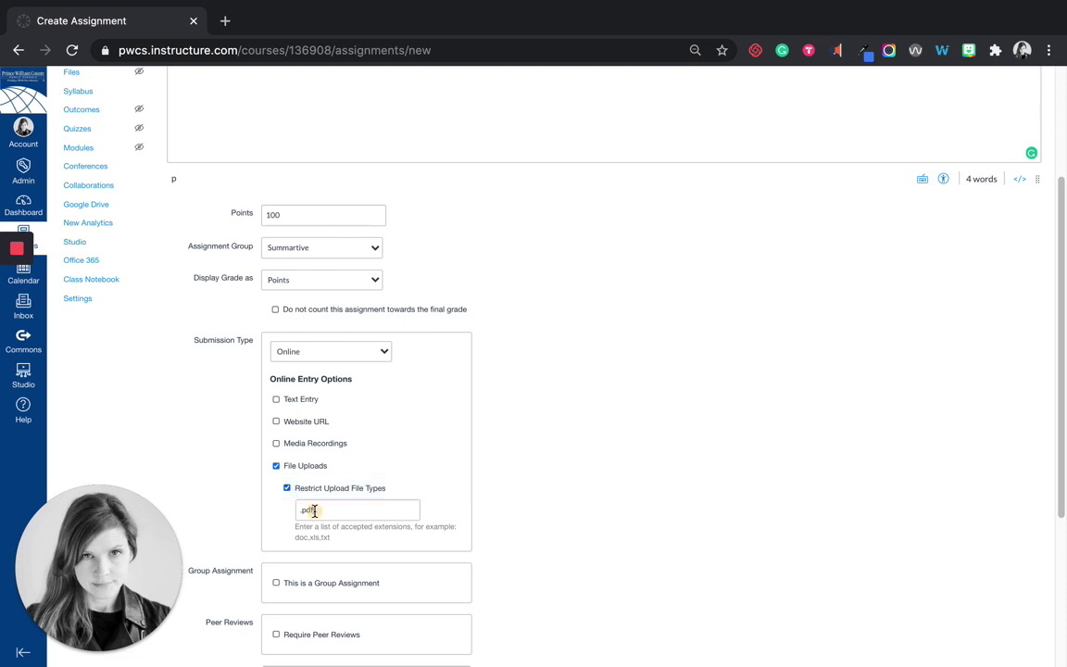
key("BackSpace")
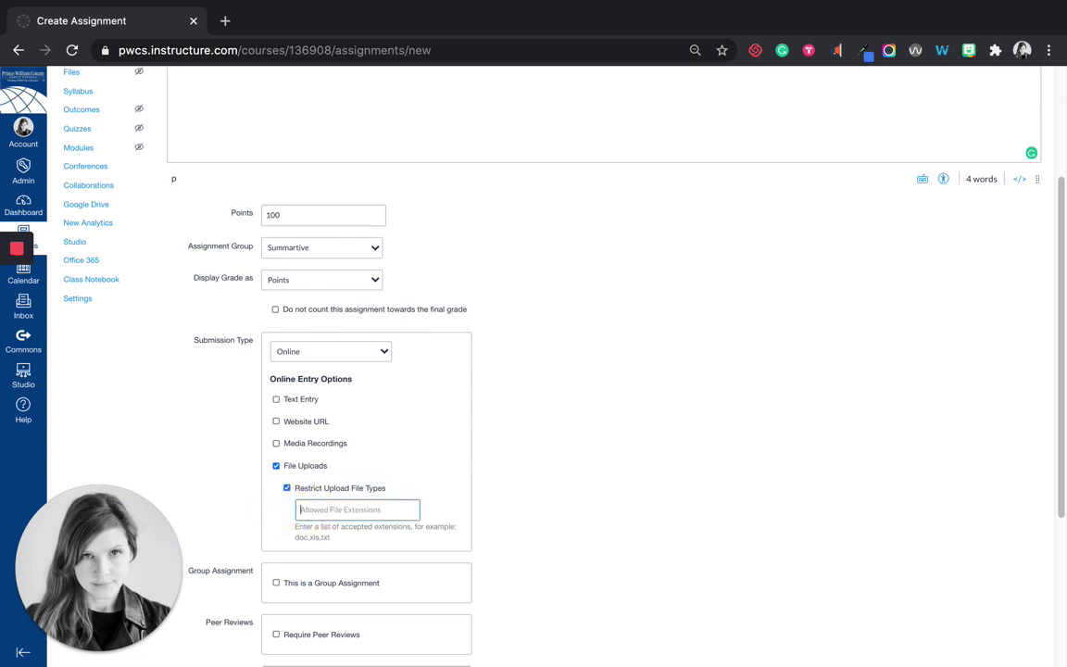
type("doc")
key("BackSpace")
key("BackSpace")
key("BackSpace")
type("pdf")
left_click(369, 345)
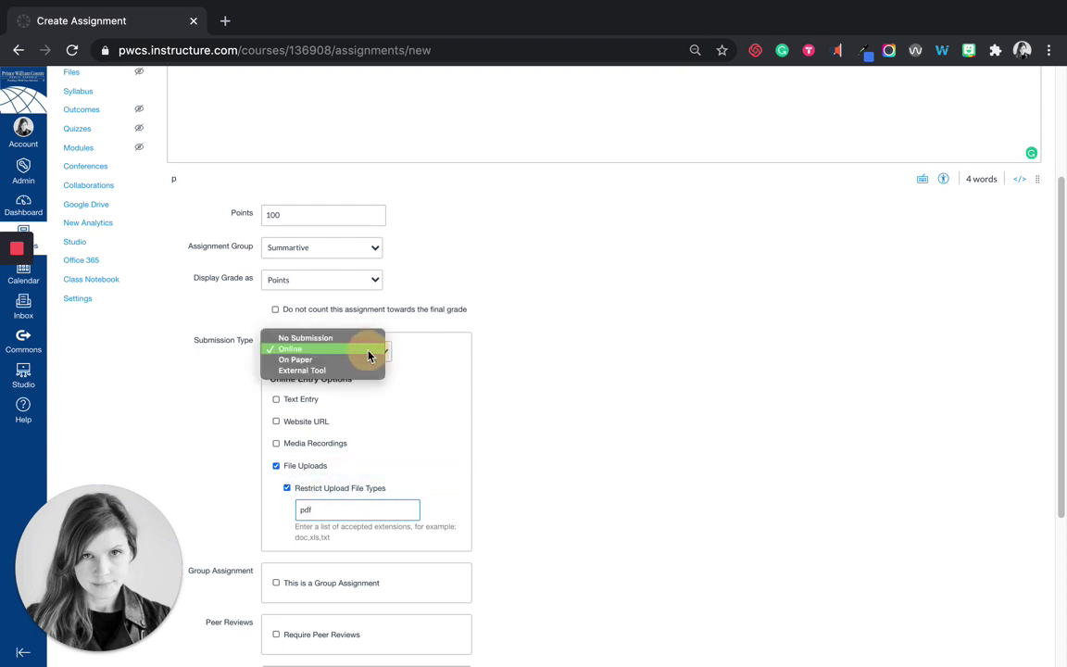
Switch to External Tool submission and browse the tool list for Office 365 Cloud Assignment.
left_click(373, 369)
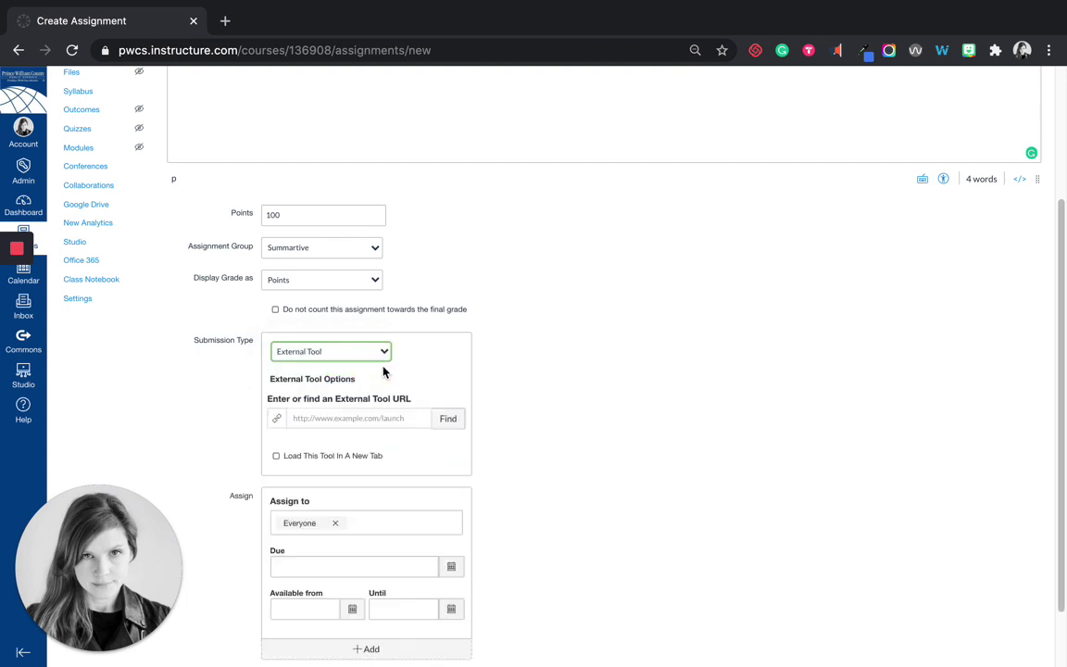
left_click(447, 421)
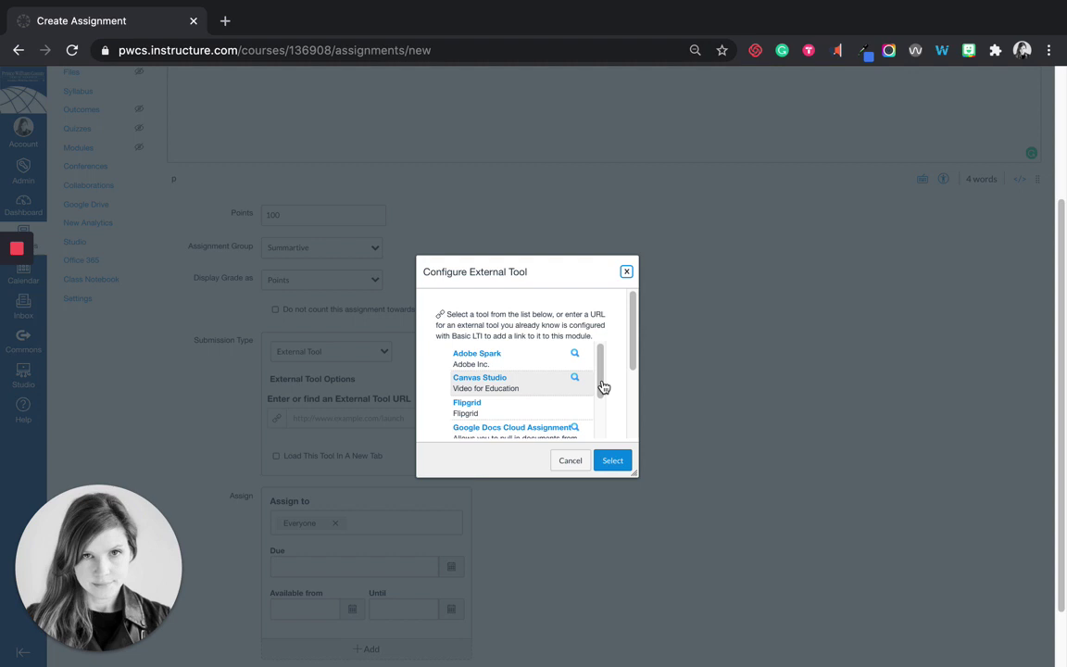
mouse_move(600, 352)
left_mouse_down()
mouse_move(600, 424)
mouse_move(608, 353)
left_mouse_up()
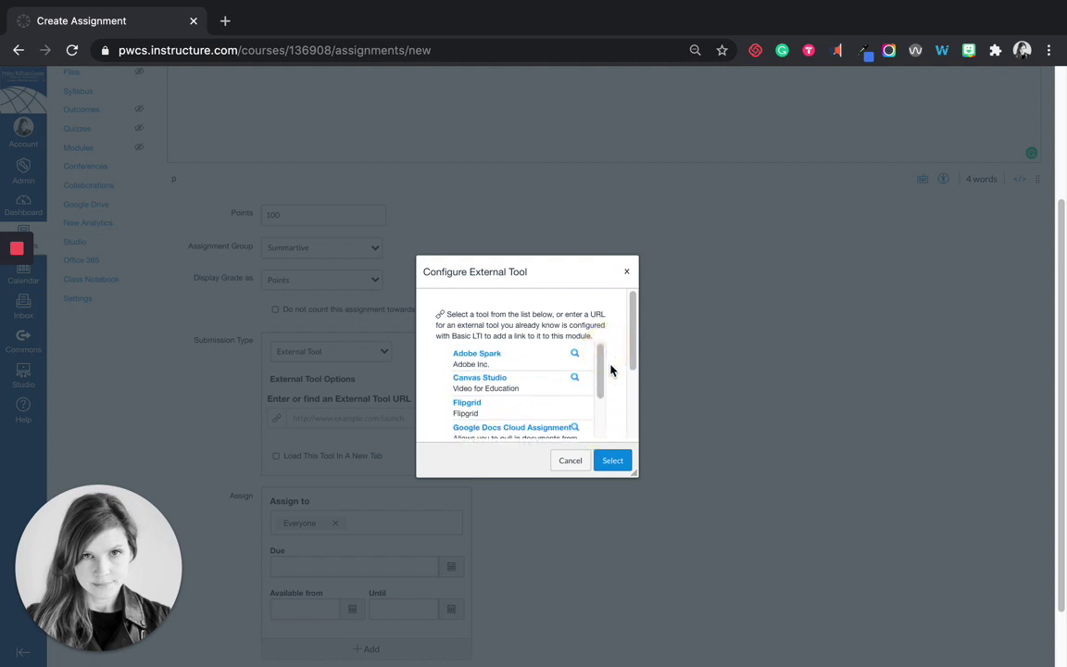
left_click_drag(634, 476, 740, 566)
scroll(579, 414, "down", 10)
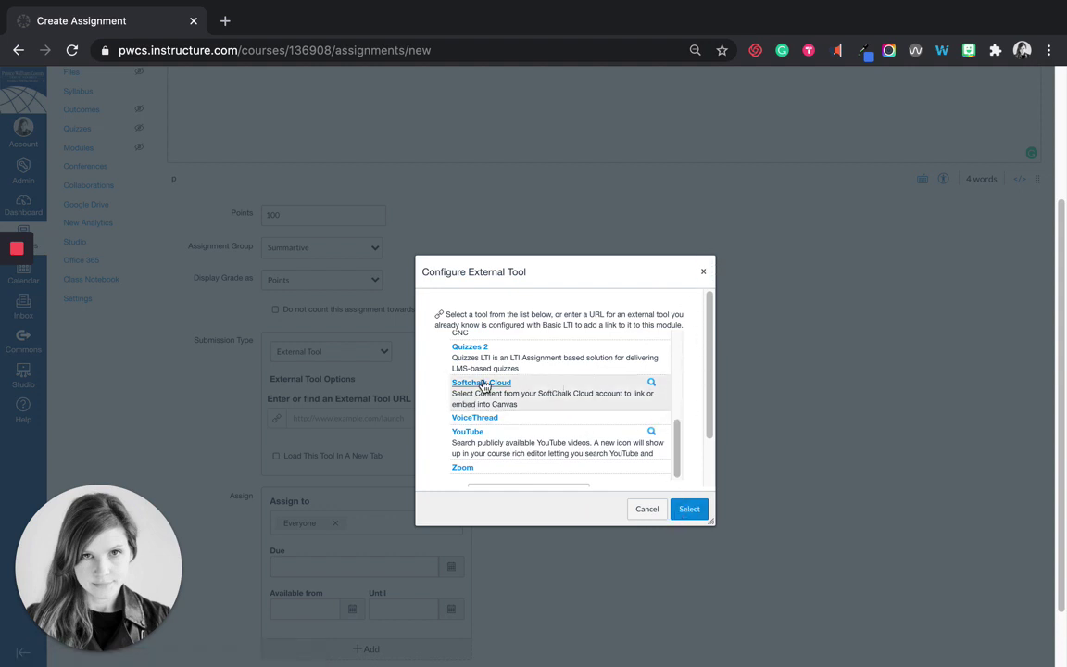
scroll(489, 381, "up", 10)
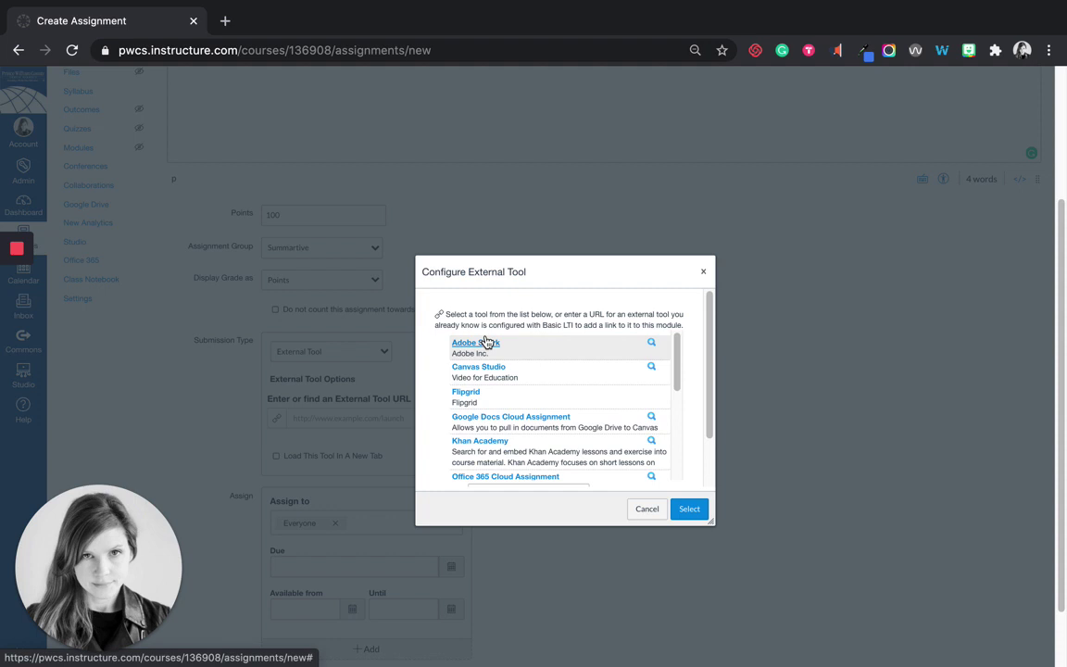
scroll(493, 452, "down", 3)
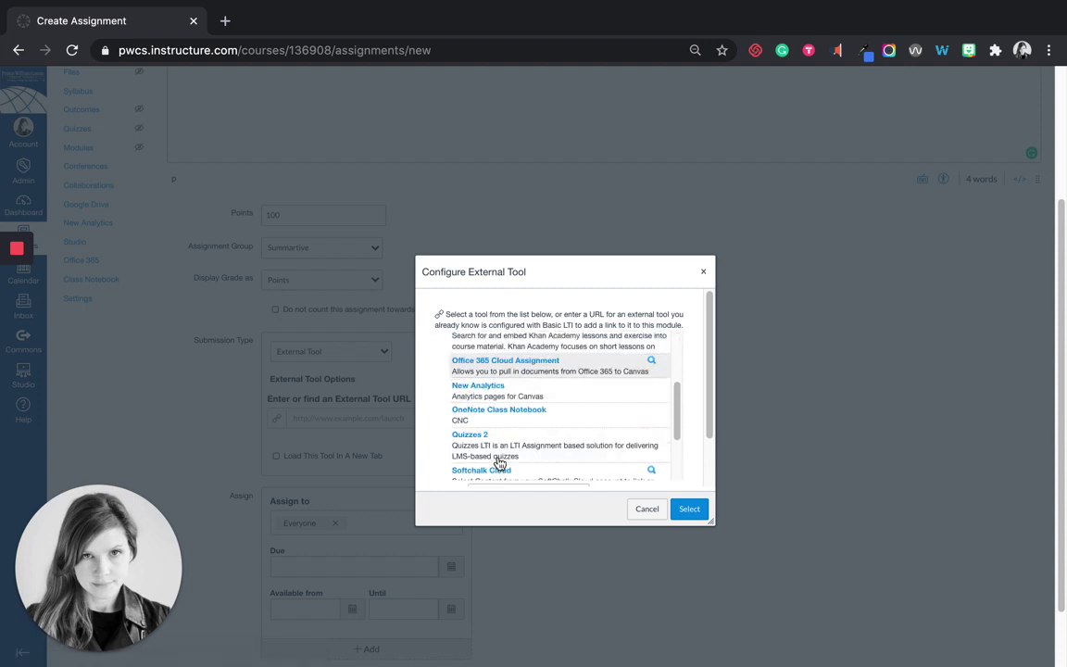
Pick Office 365 Cloud Assignment, reopening it after closing a stalled loading window.
left_click(516, 362)
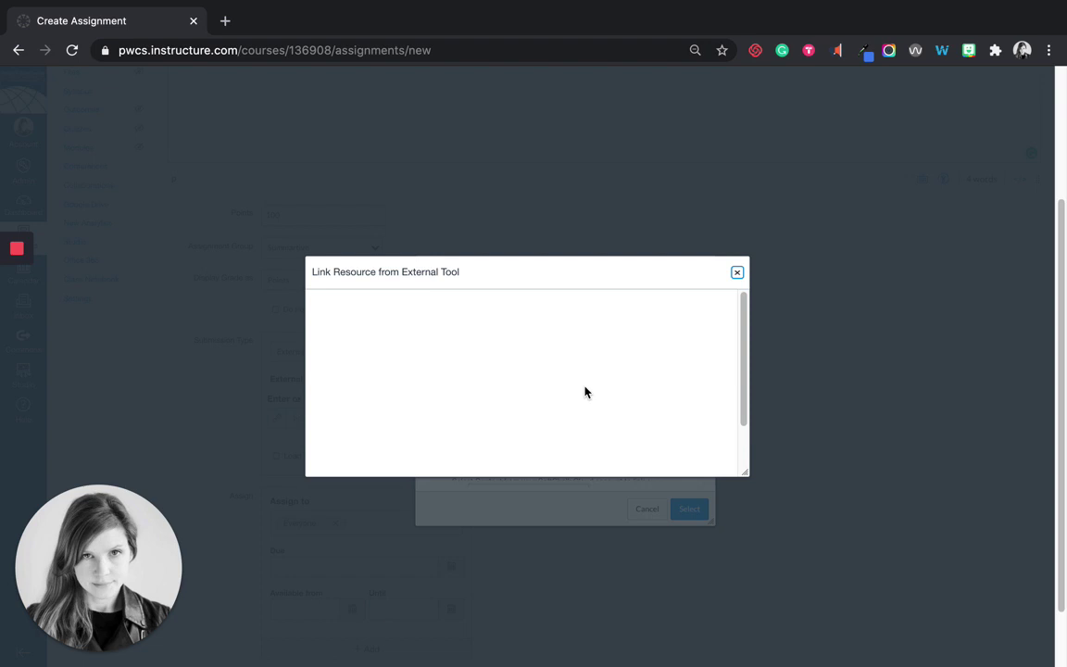
left_click(738, 272)
left_click(674, 159)
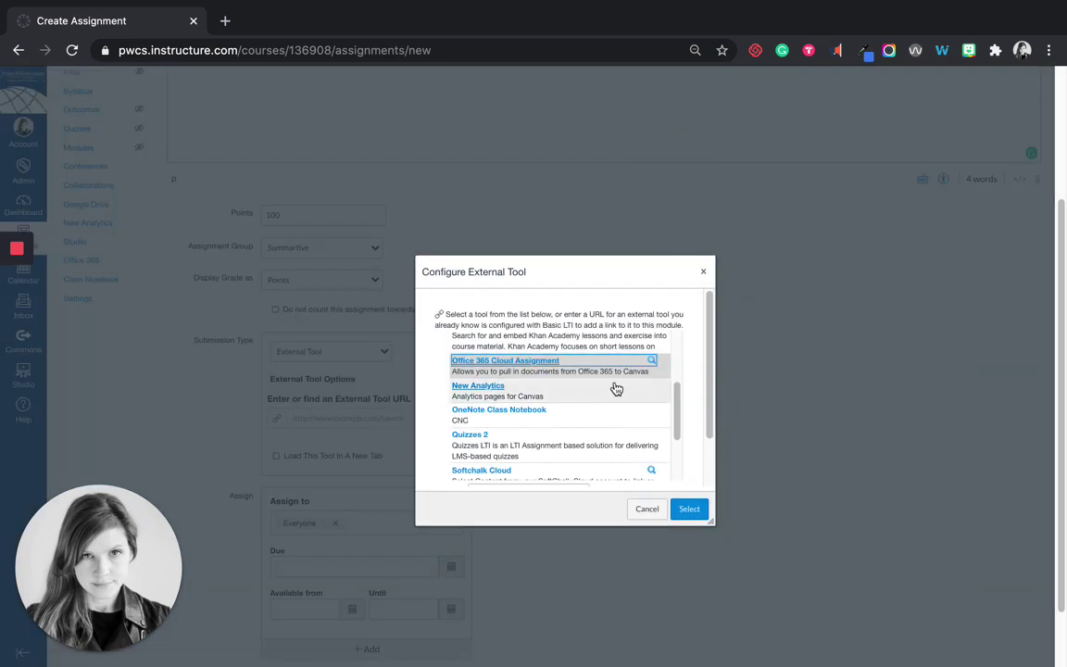
left_click(537, 364)
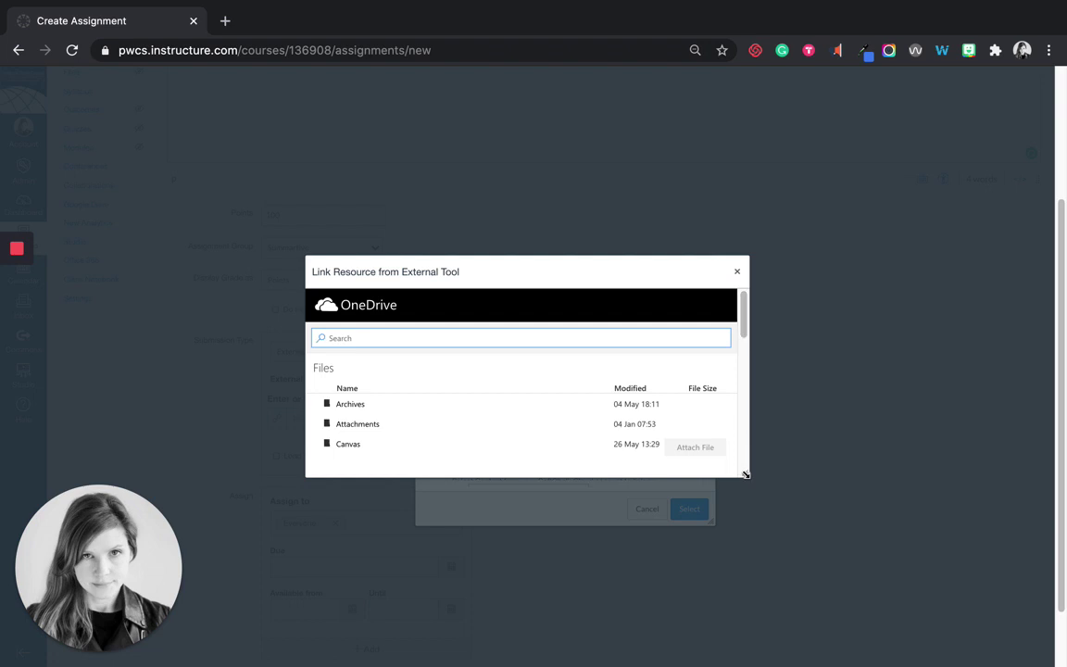
Attach Future Grade Posting Windows.docx from OneDrive and return to the tool chooser.
left_click_drag(746, 474, 941, 628)
scroll(511, 463, "down", 5)
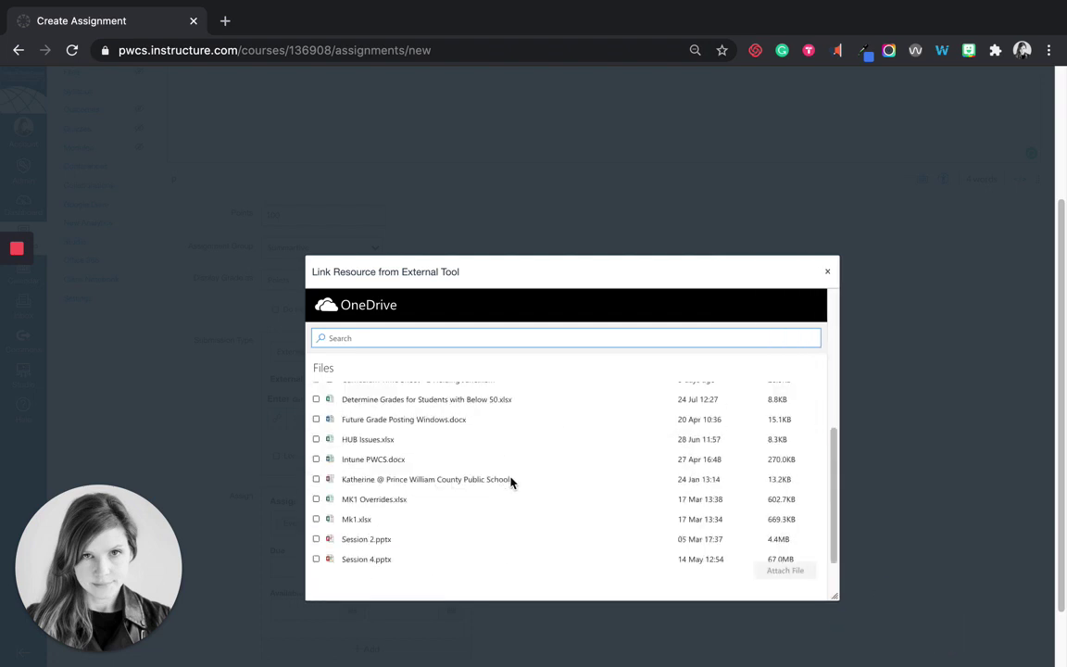
left_click(316, 419)
left_click(787, 572)
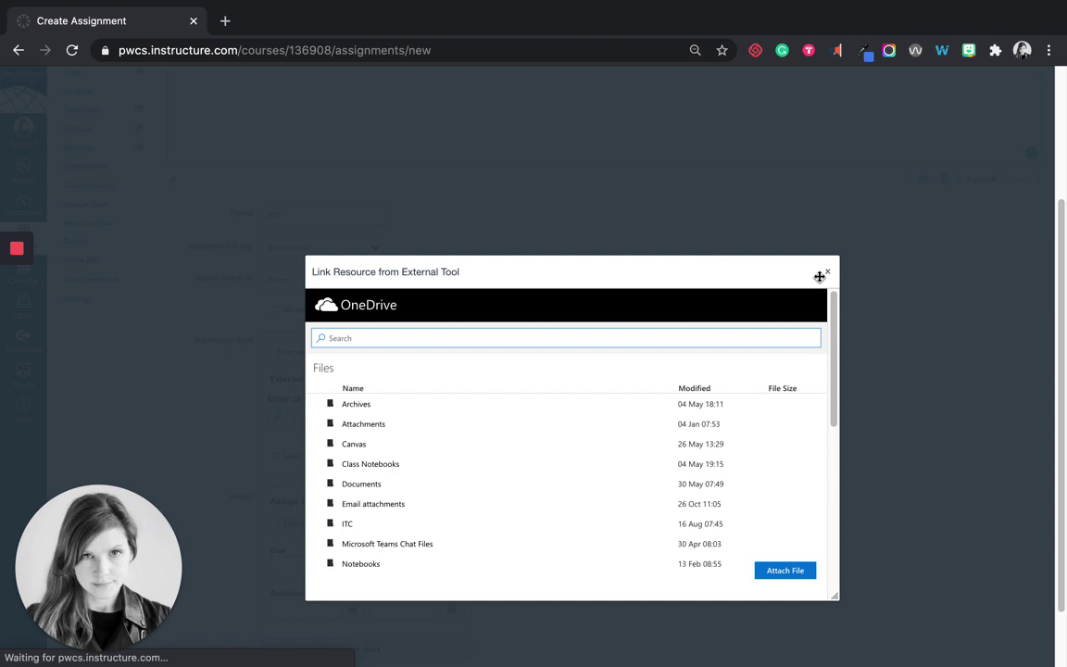
left_click(823, 274)
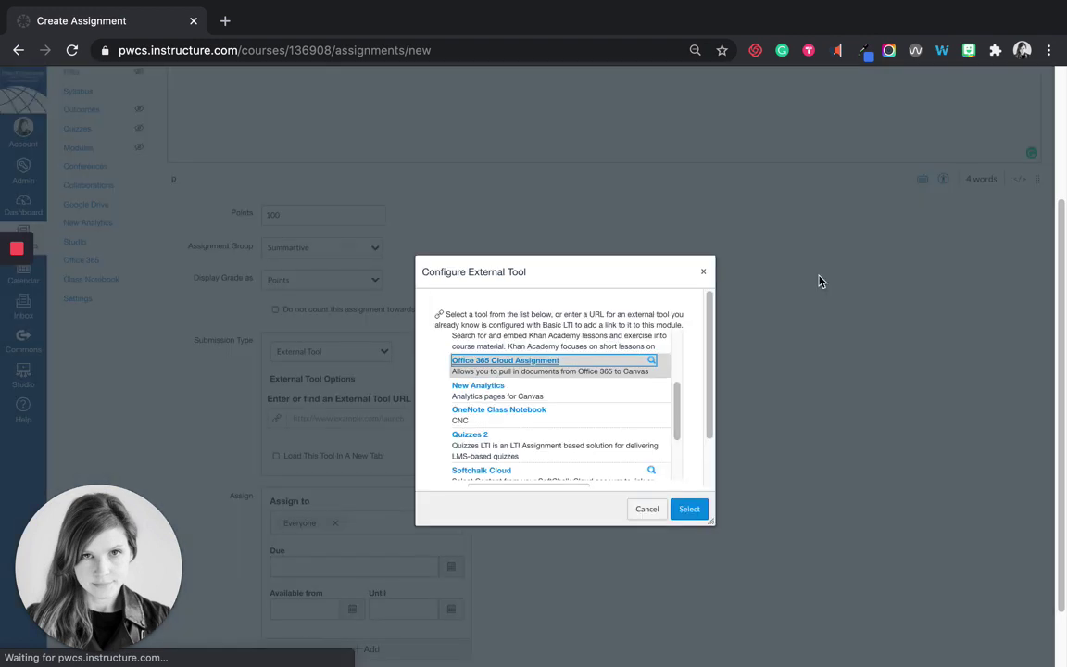
Confirm the Office 365 tool and set the due date to Jul 18, 11:59pm.
left_click(688, 512)
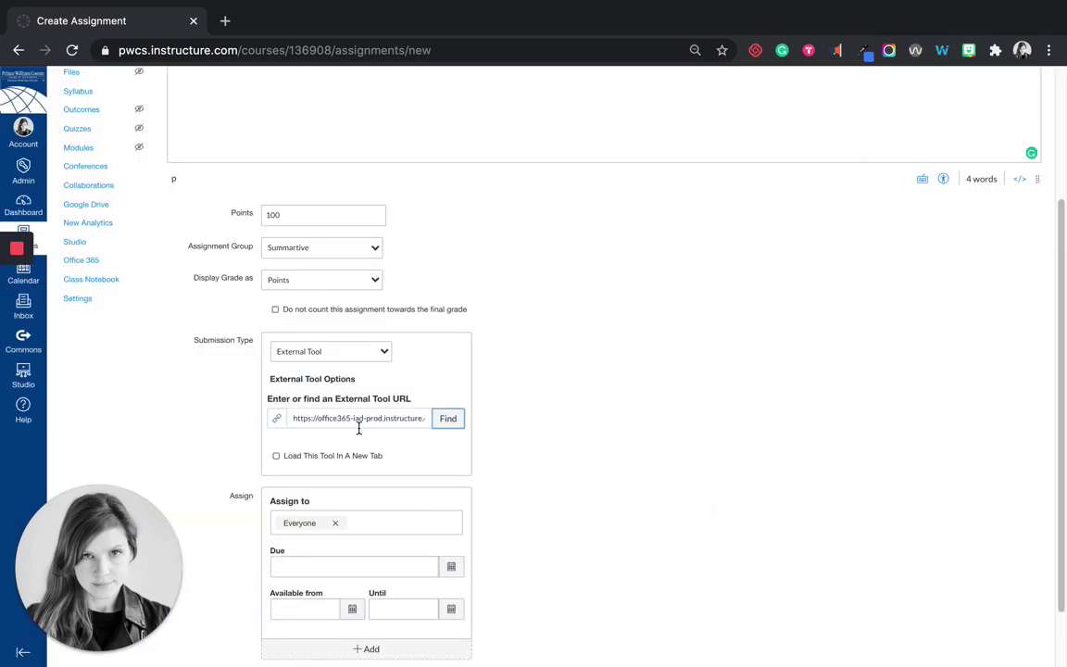
scroll(617, 446, "down", 2)
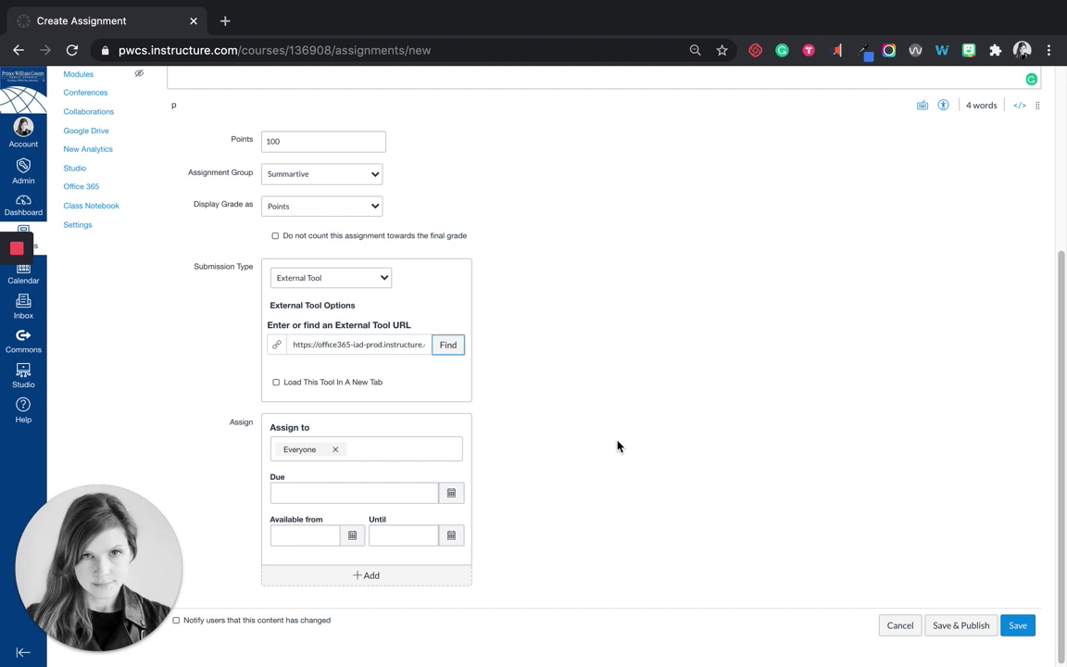
left_click(454, 489)
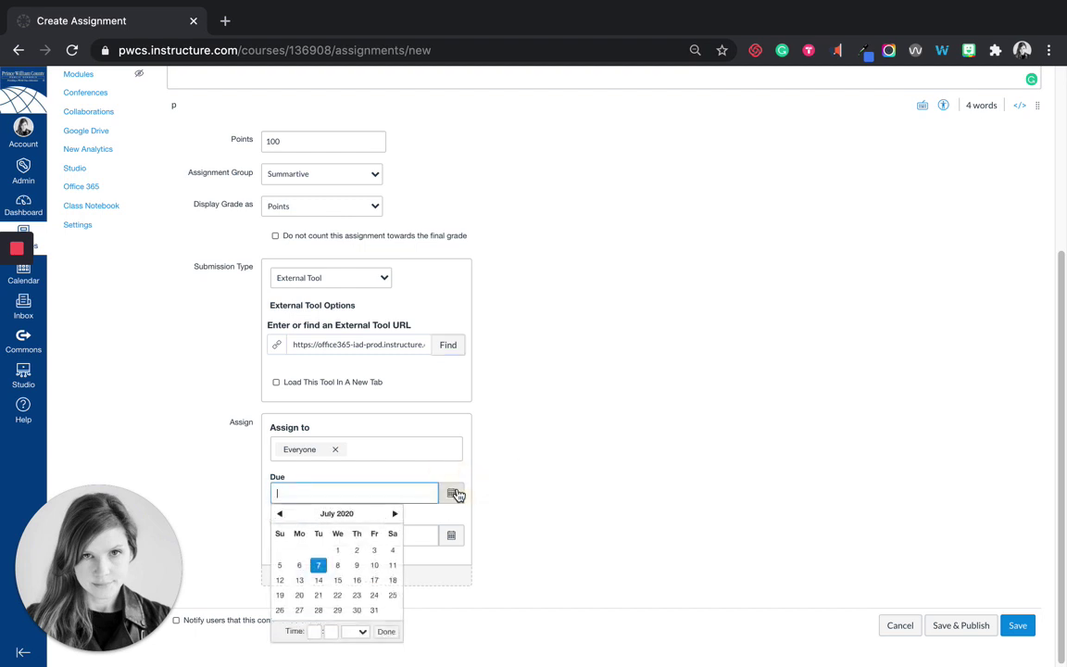
left_click(392, 582)
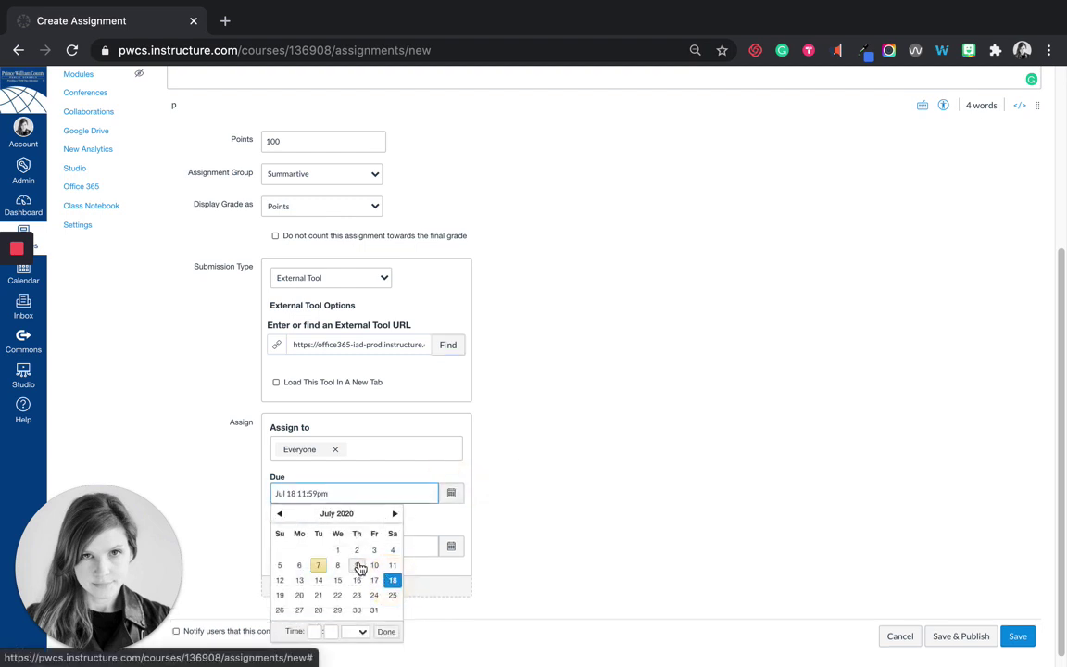
left_click(498, 468)
Make the assignment available from Jul 8 at 6pm.
left_click(353, 547)
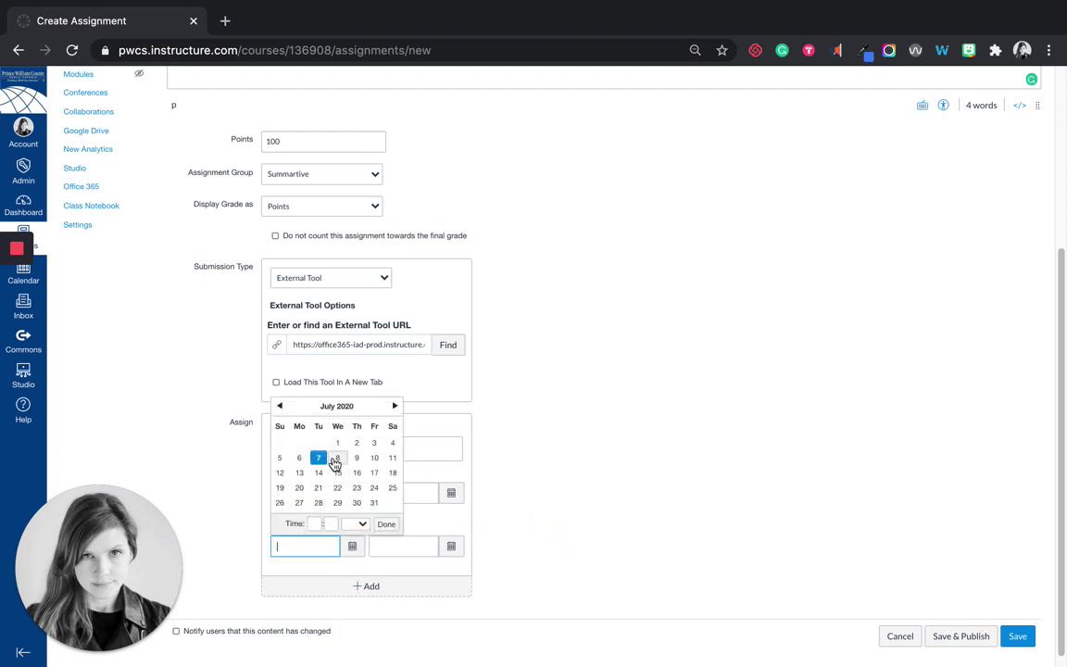
left_click(337, 460)
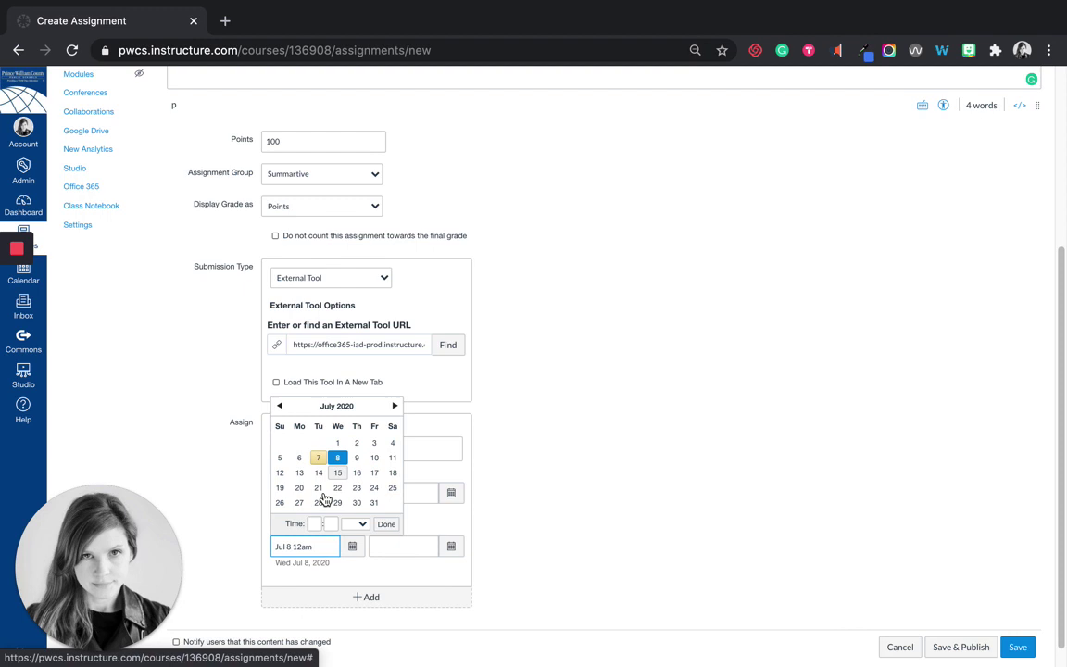
left_click(315, 523)
type("6")
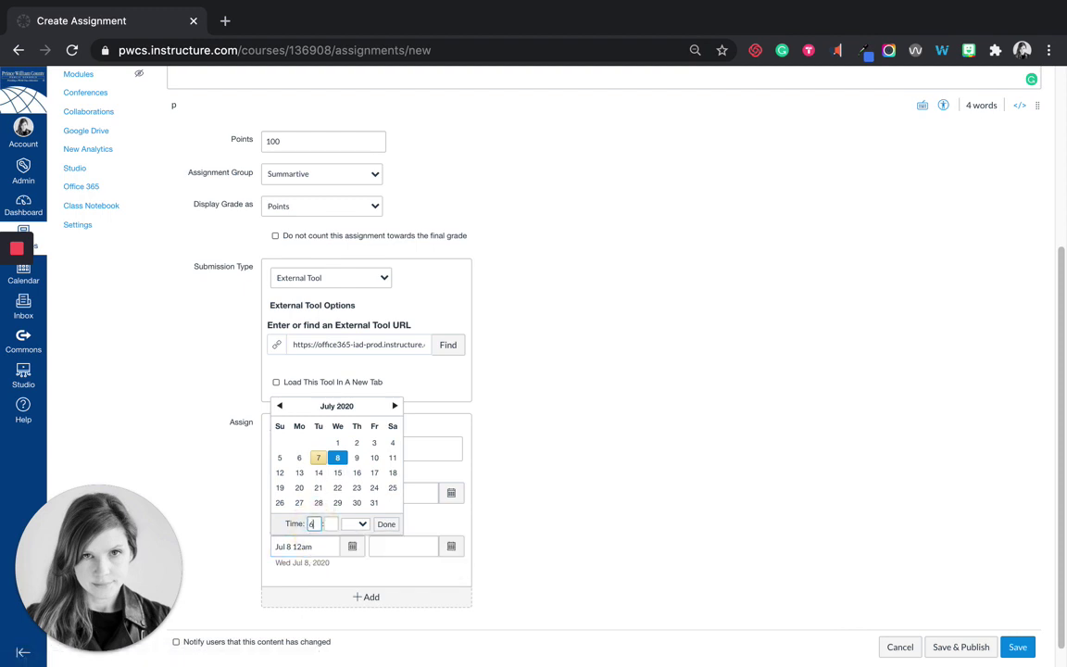
key("Tab")
left_click(386, 524)
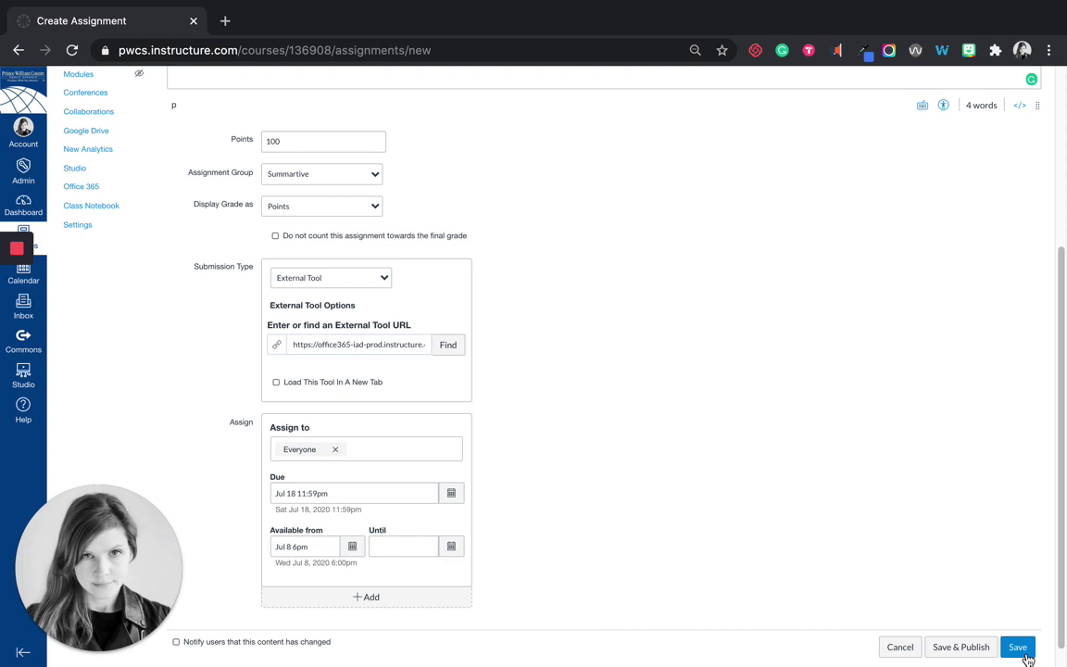
Save the Practice assignment with its embedded Word grading-windows document.
left_click(1025, 654)
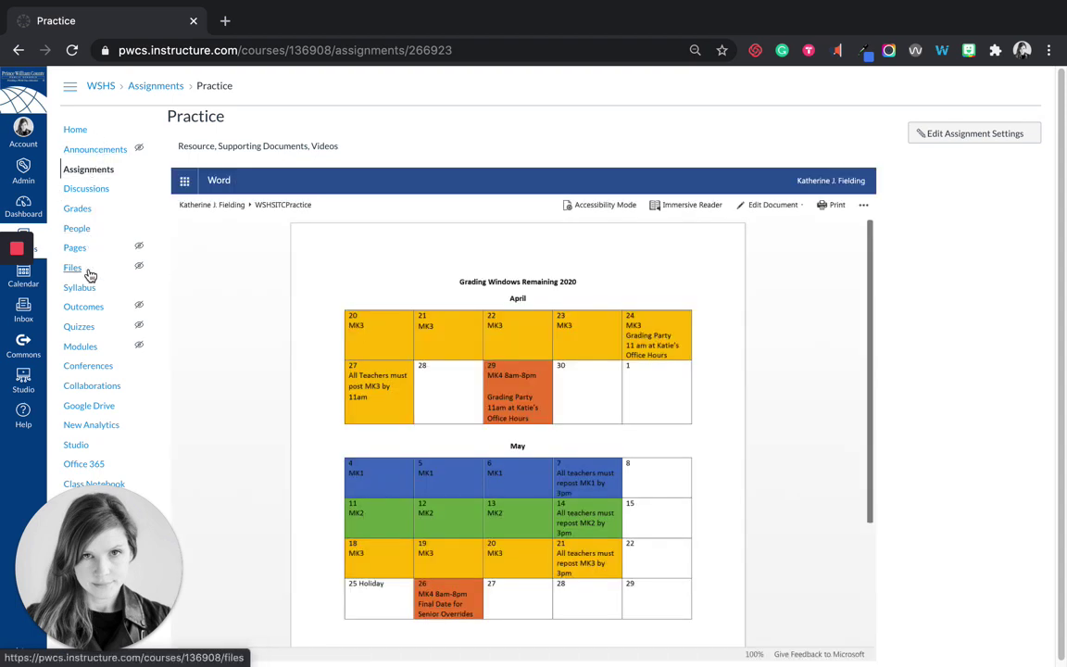
On the Modules page, add an empty module named 'Module 1'.
left_click(82, 349)
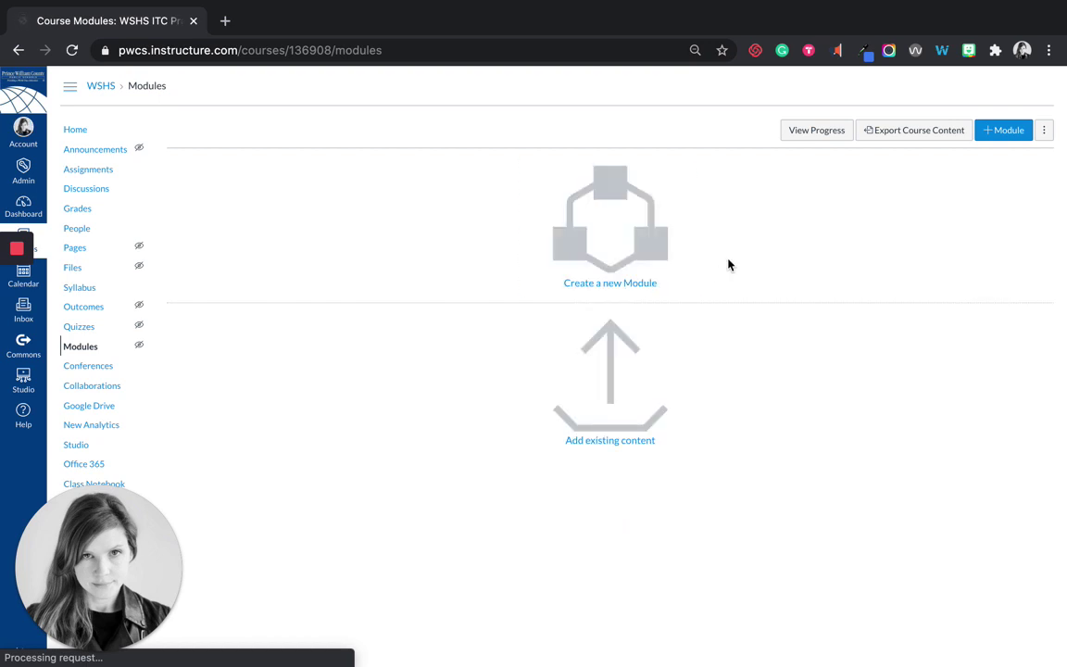
left_click(990, 136)
left_click(562, 315)
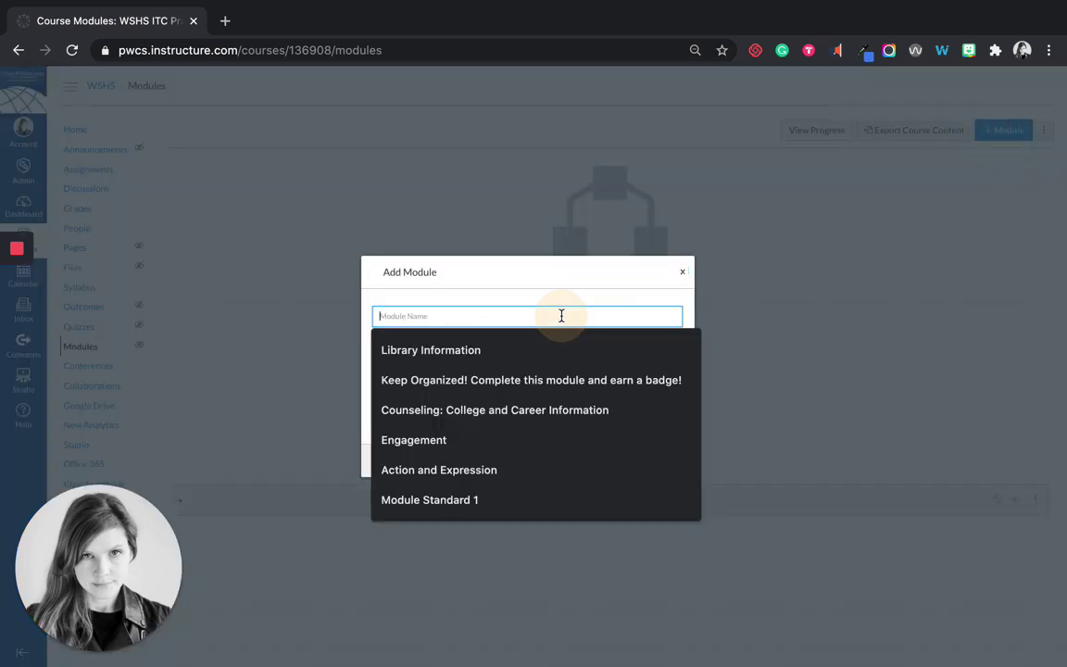
type("Module 1")
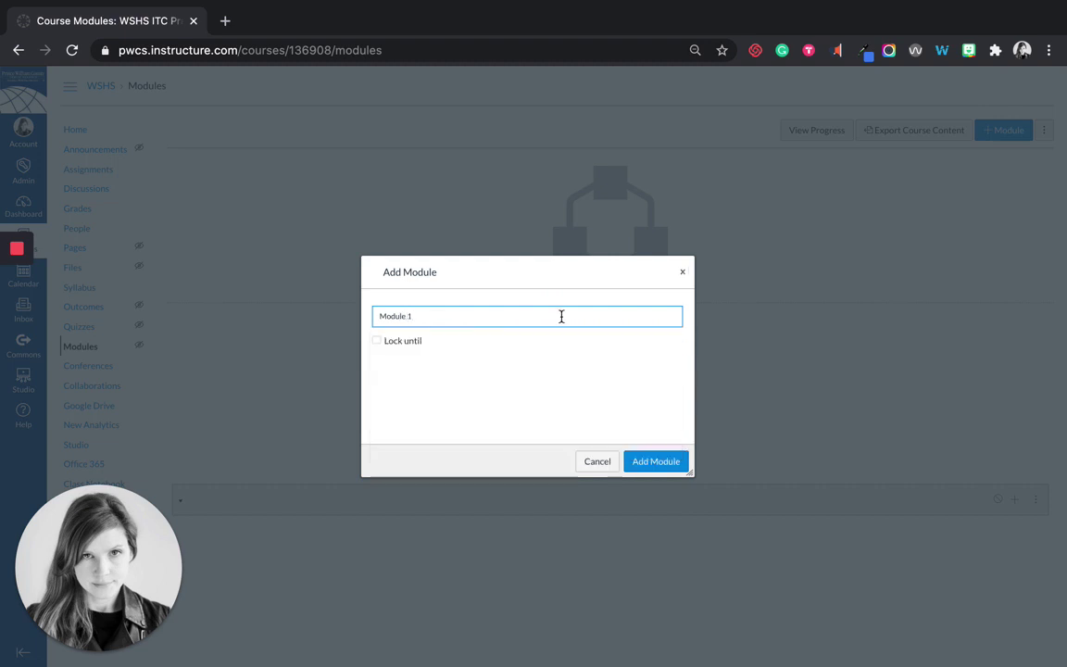
left_click(651, 462)
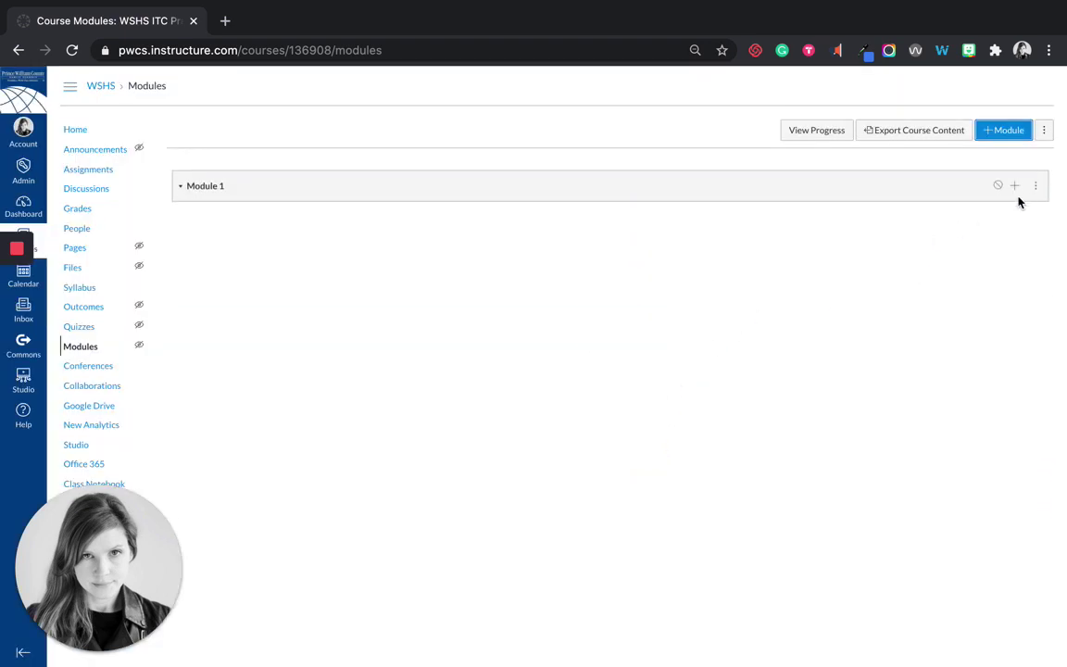
Add the Practice assignment as an Assignment item in Module 1.
left_click(1016, 189)
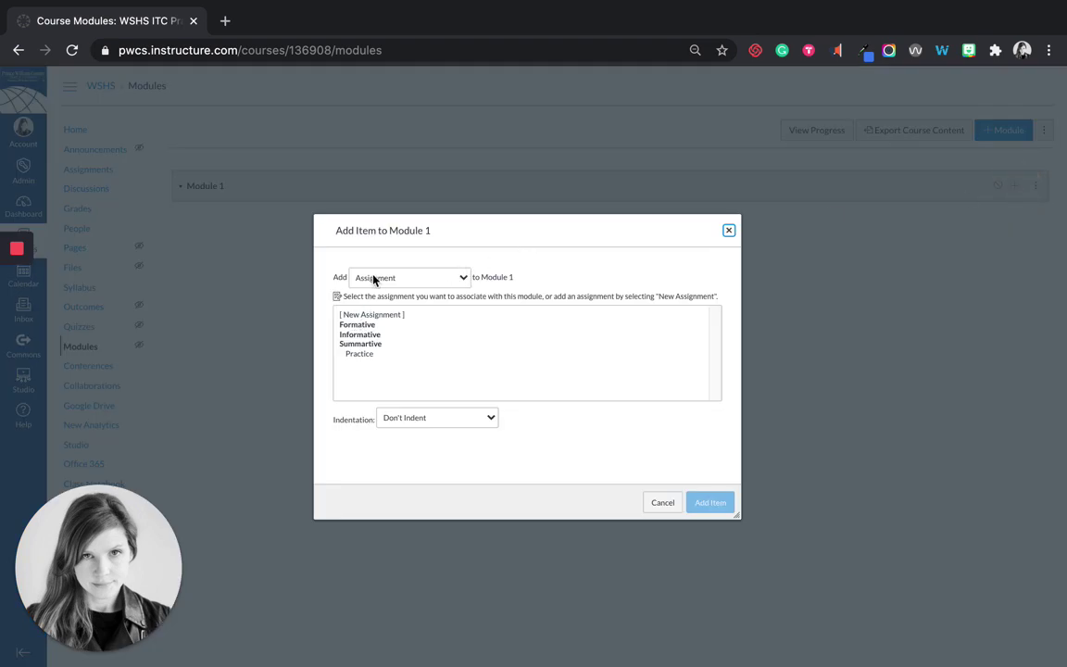
left_click(357, 280)
left_click(363, 278)
left_click(365, 354)
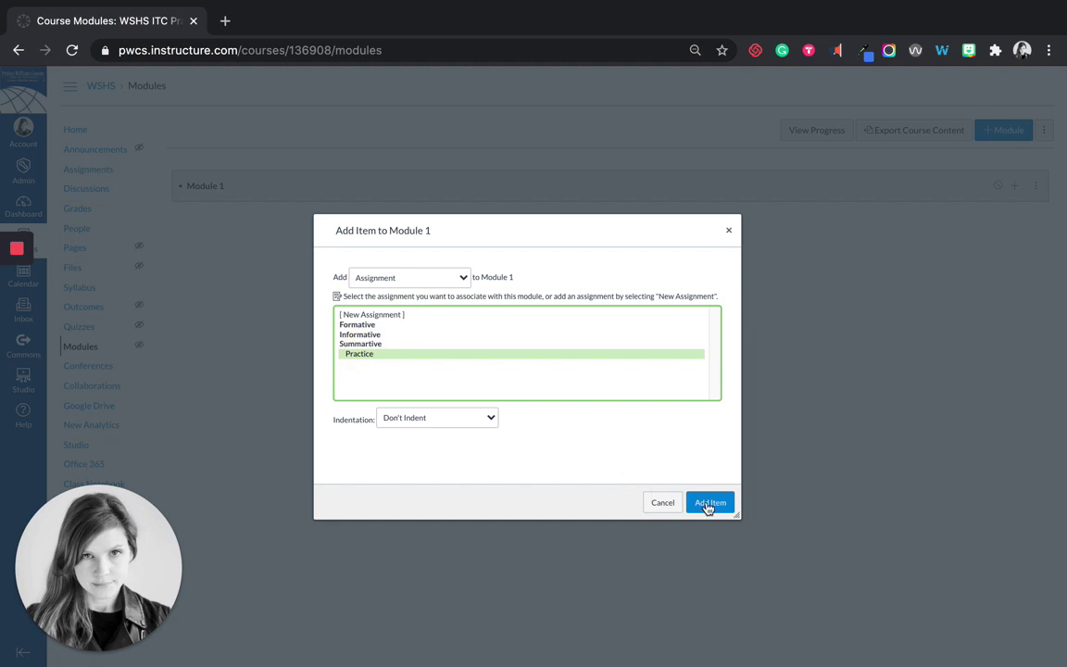
left_click(707, 504)
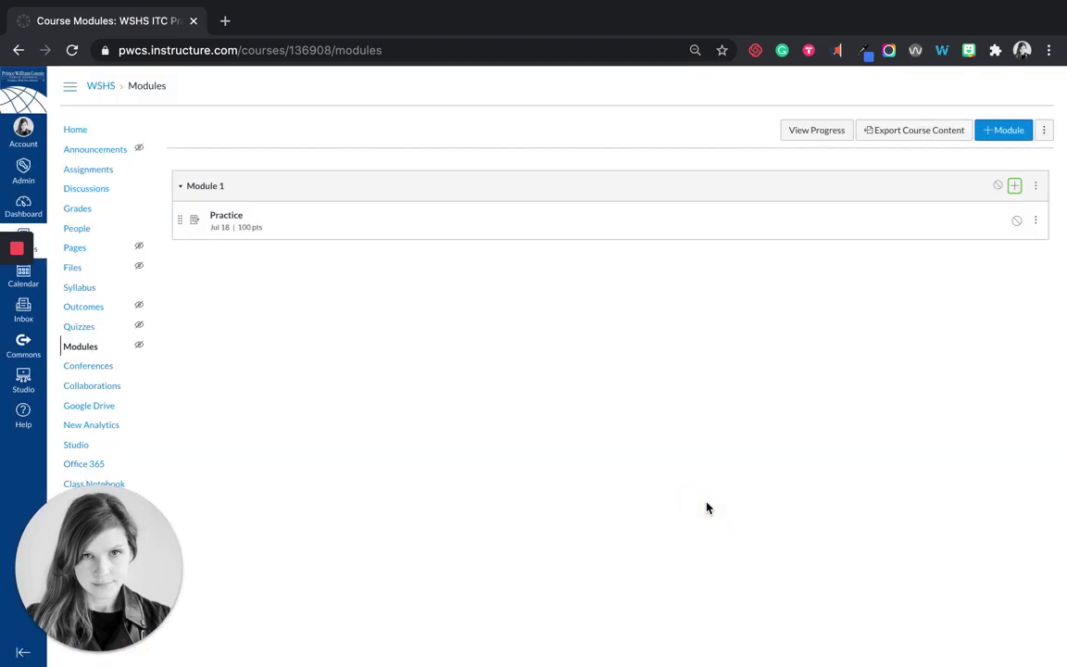